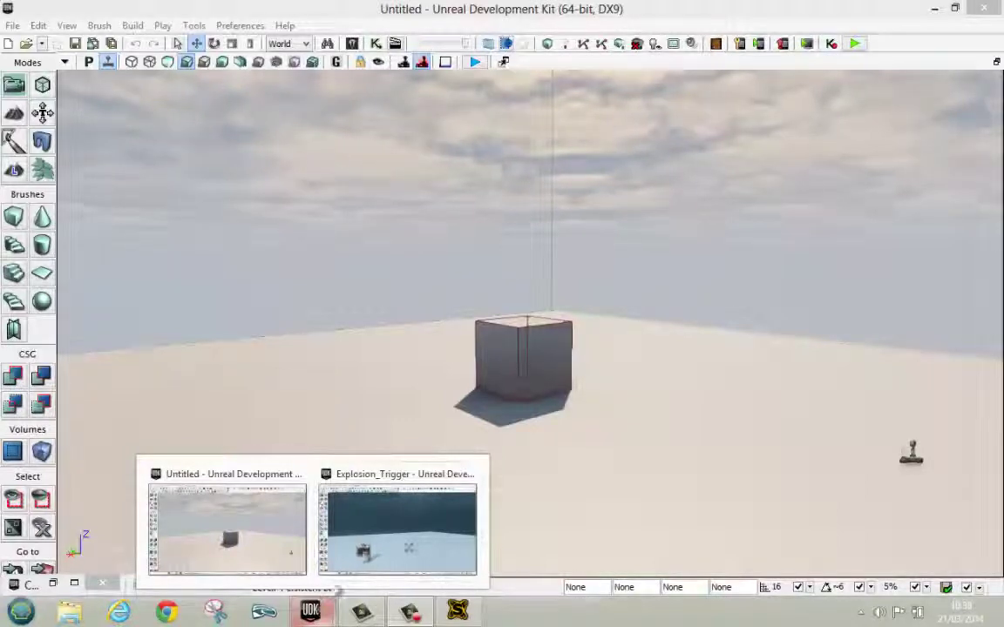
Switch to the Explosion_Trigger level and close its open Kismet sequence window.
{"action": "mouse_move", "coordinate": [334, 589]}
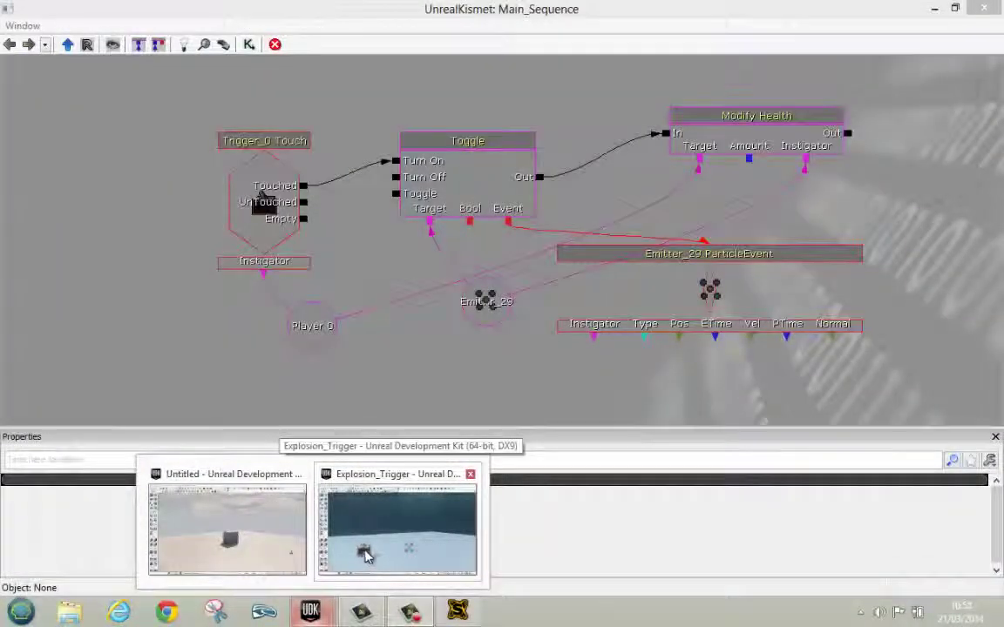
{"action": "left_click", "coordinate": [365, 556]}
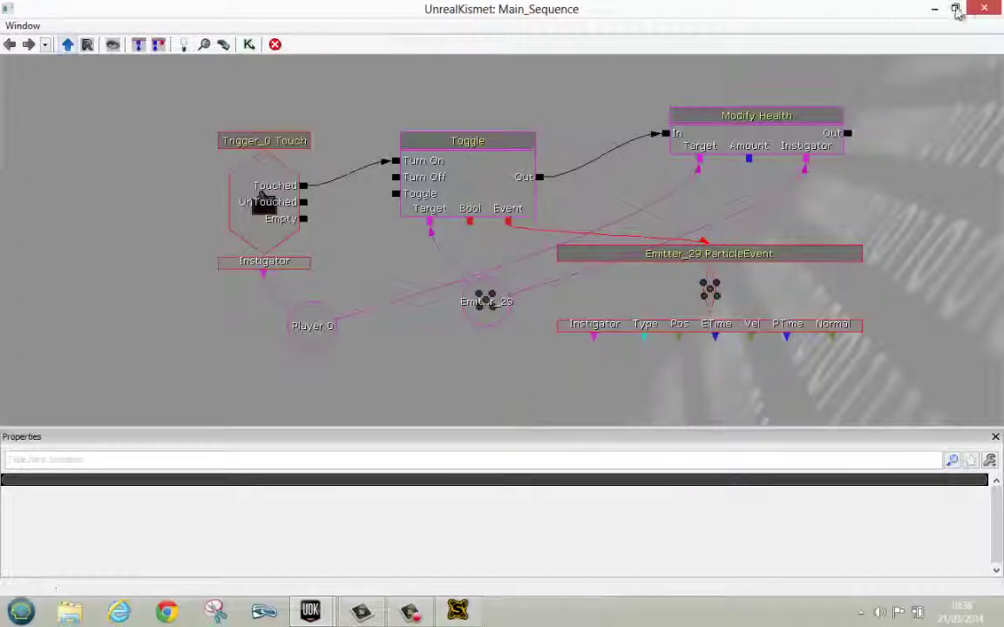
{"action": "left_click", "coordinate": [983, 8]}
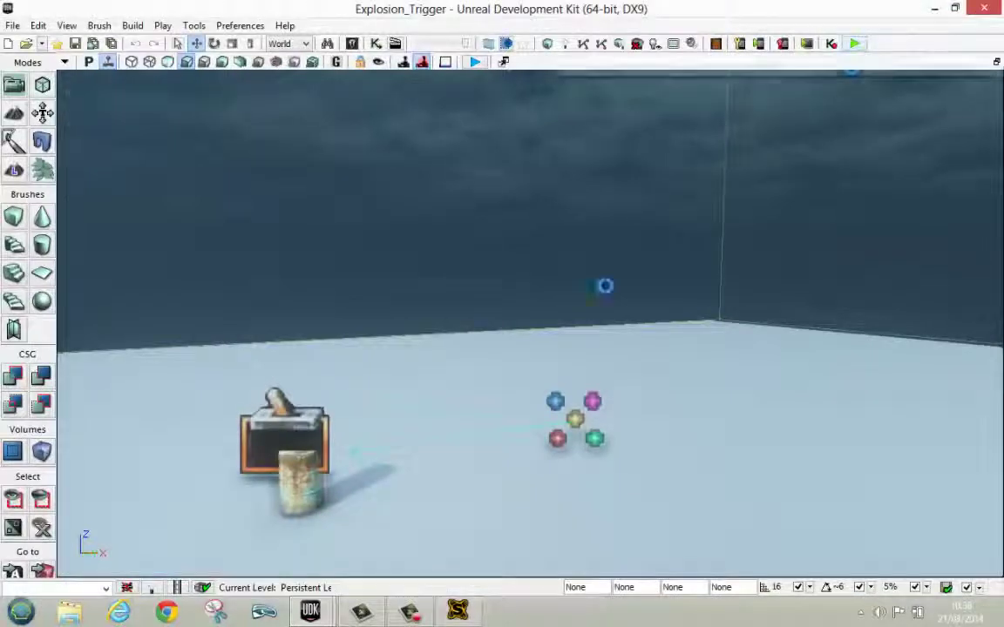
Play-test the Explosion_Trigger level by walking up to the barrel to set off its trigger, and exit the preview.
{"action": "key", "text": "ctrl+s"}
{"action": "key", "text": "F8"}
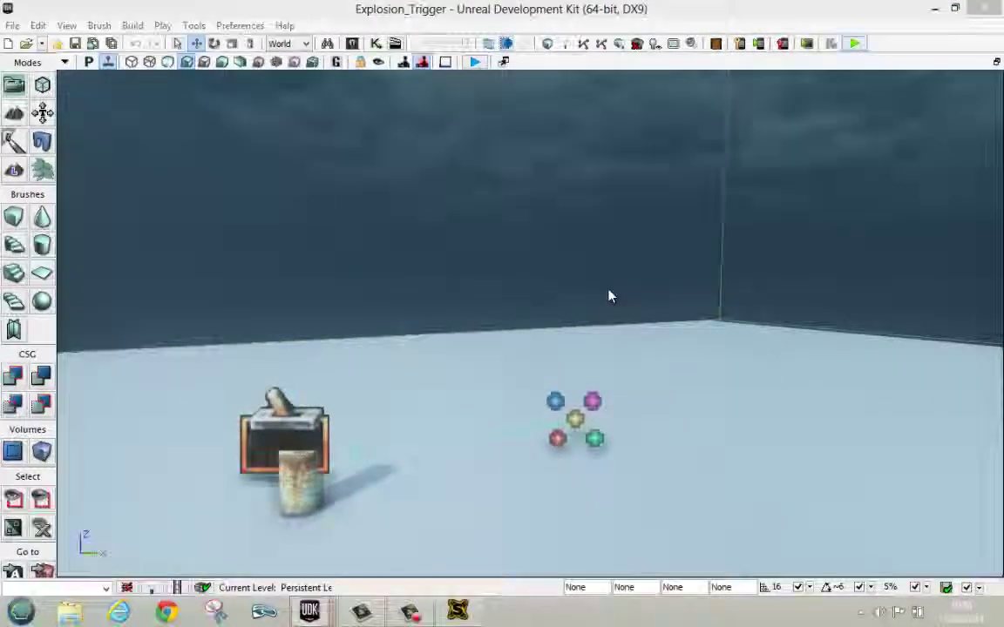
{"action": "left_click", "coordinate": [610, 309]}
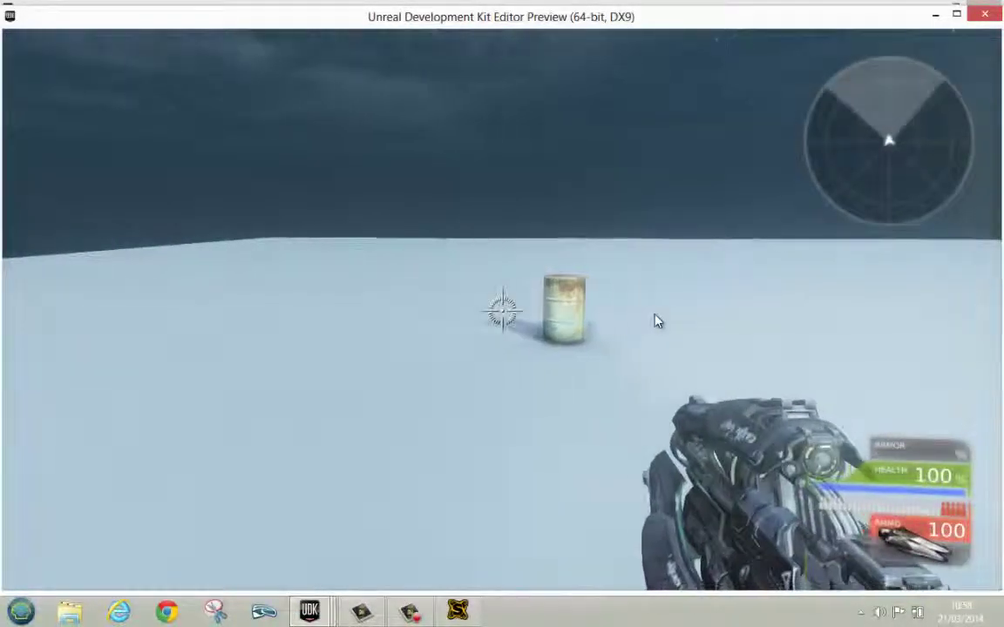
{"action": "key", "text": "w"}
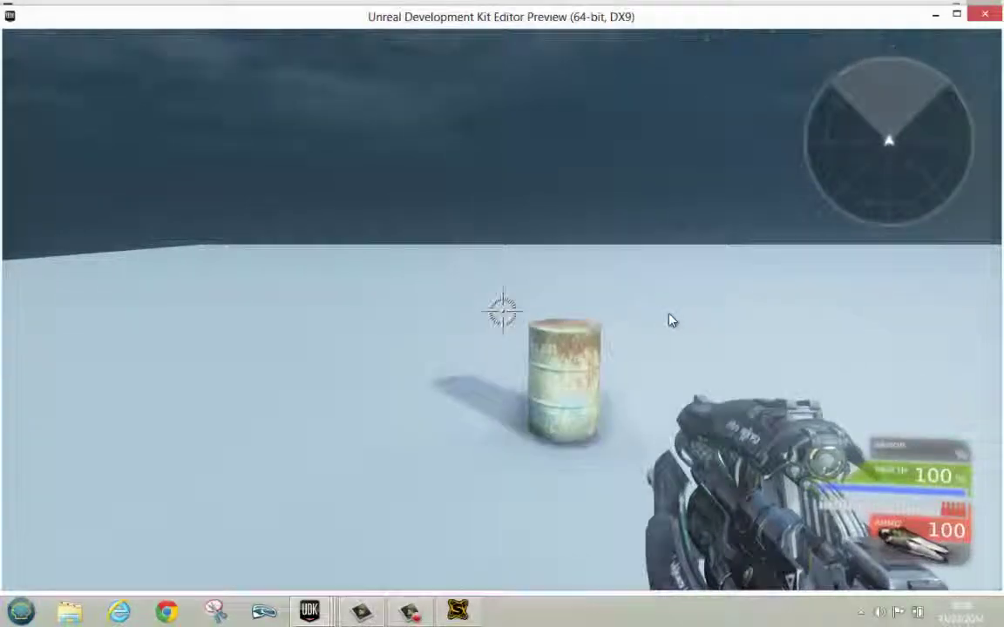
{"action": "key", "text": "w"}
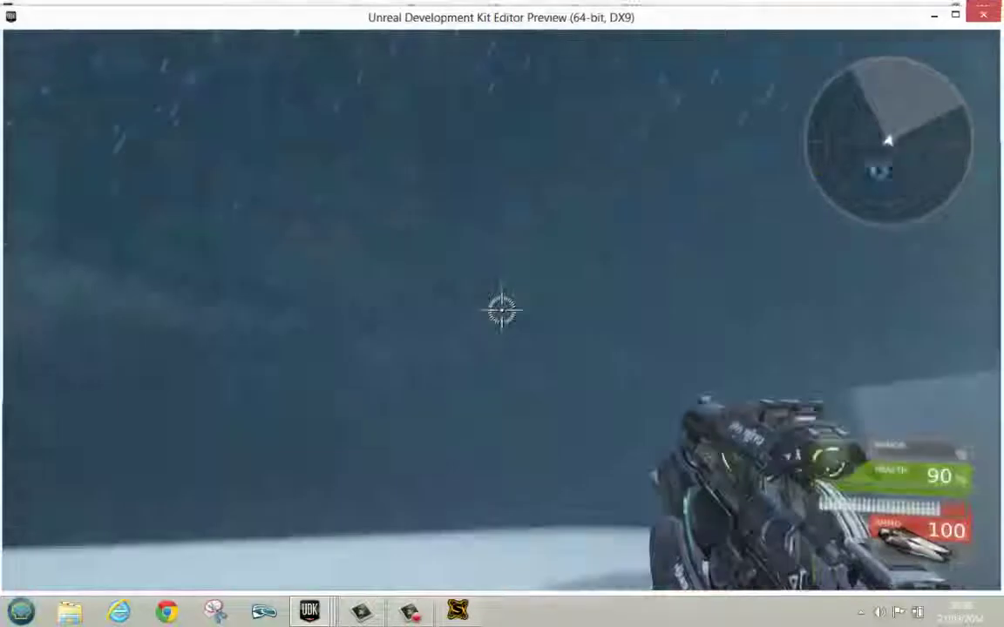
{"action": "key", "text": "Escape"}
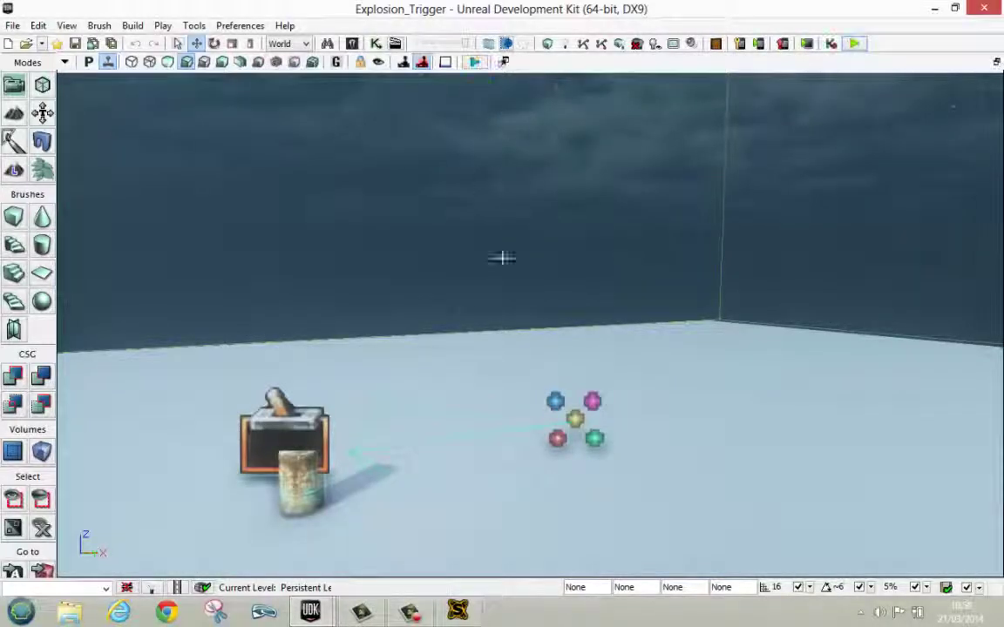
Switch back to the Untitled level and move the player start across the floor, closer to the camera.
{"action": "mouse_move", "coordinate": [310, 615]}
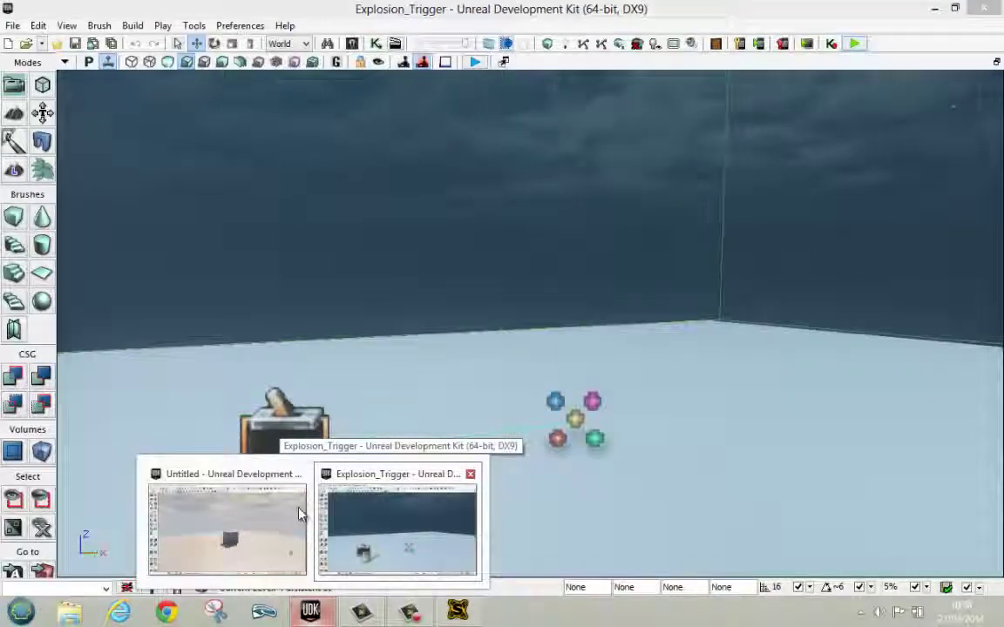
{"action": "mouse_move", "coordinate": [268, 459]}
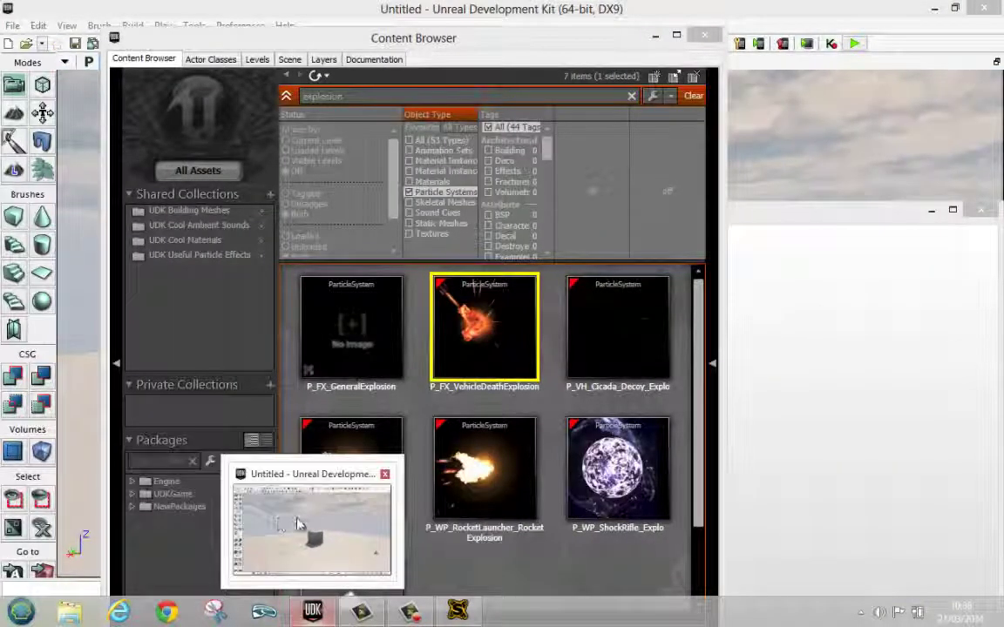
{"action": "left_click", "coordinate": [302, 523]}
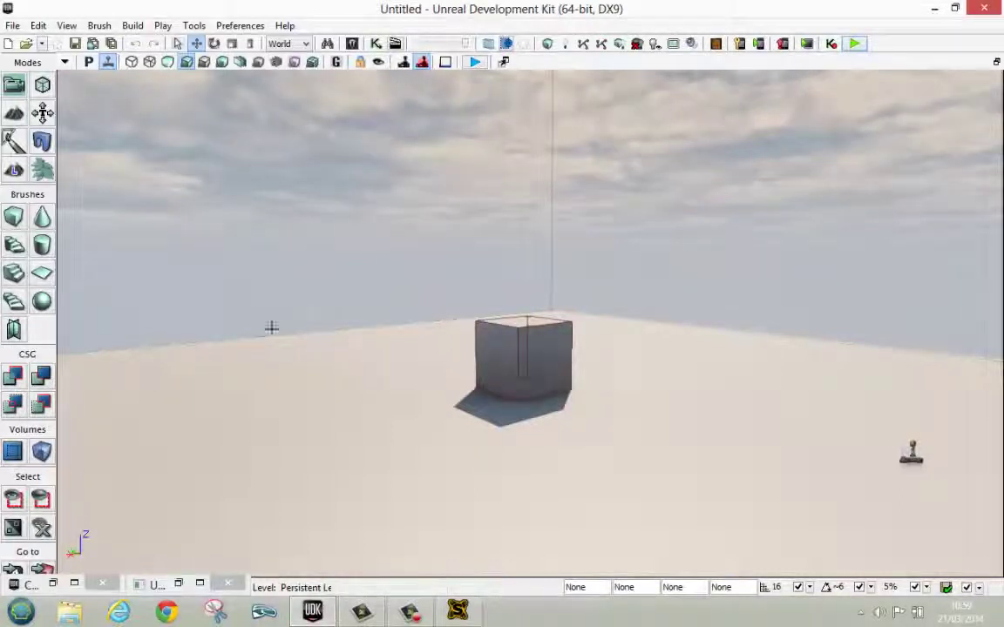
{"action": "right_click_drag", "start_coordinate": [482, 453], "coordinate": [489, 458]}
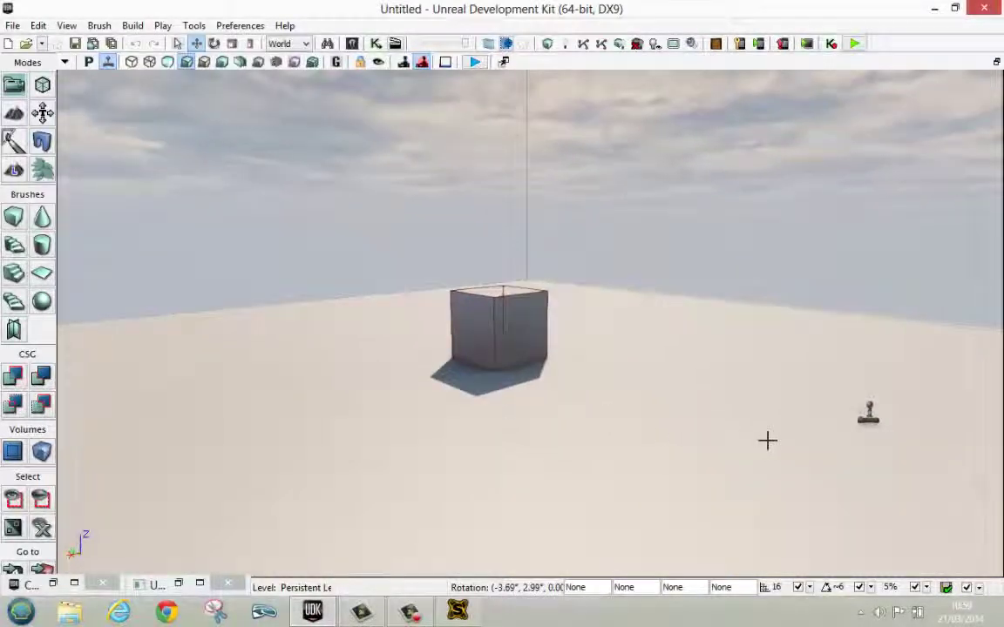
{"action": "left_click", "coordinate": [862, 416]}
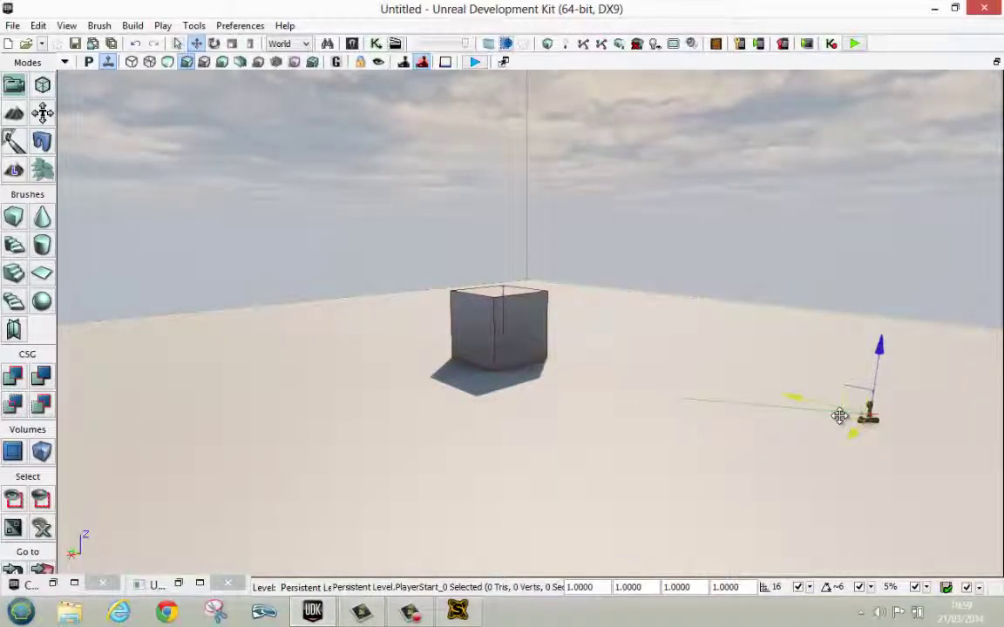
{"action": "left_click_drag", "start_coordinate": [771, 474], "coordinate": [720, 499]}
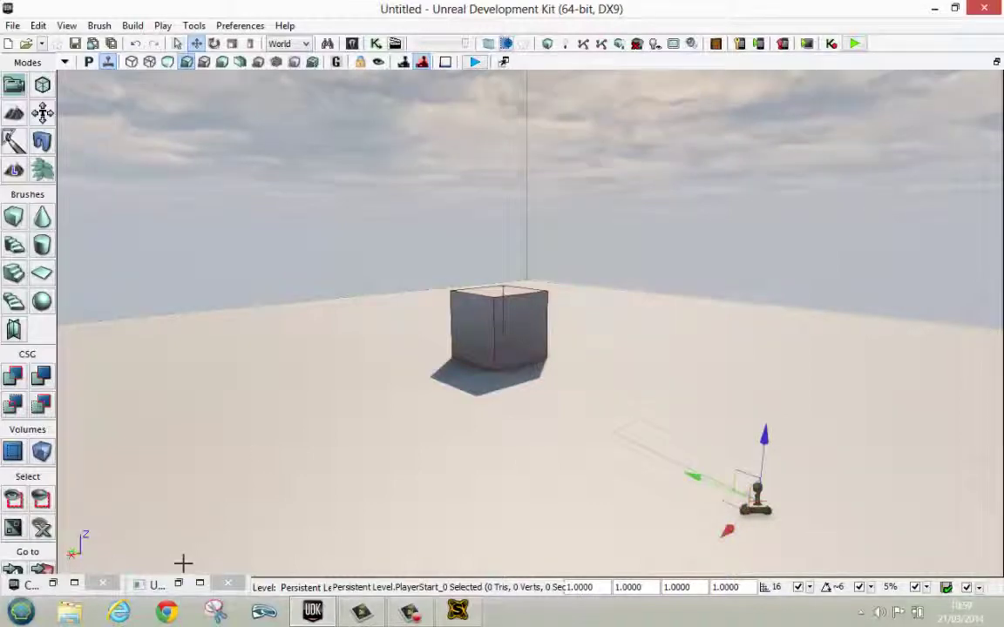
Filter the content browser to static meshes instead of particle systems and search for "barrel".
{"action": "left_click", "coordinate": [76, 582]}
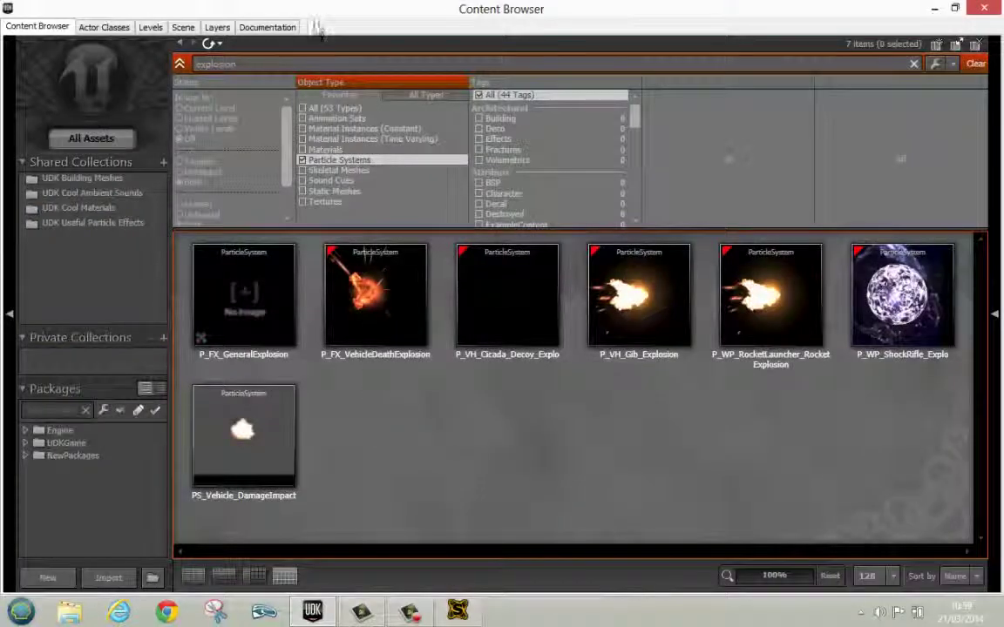
{"action": "left_click_drag", "start_coordinate": [258, 64], "coordinate": [148, 62]}
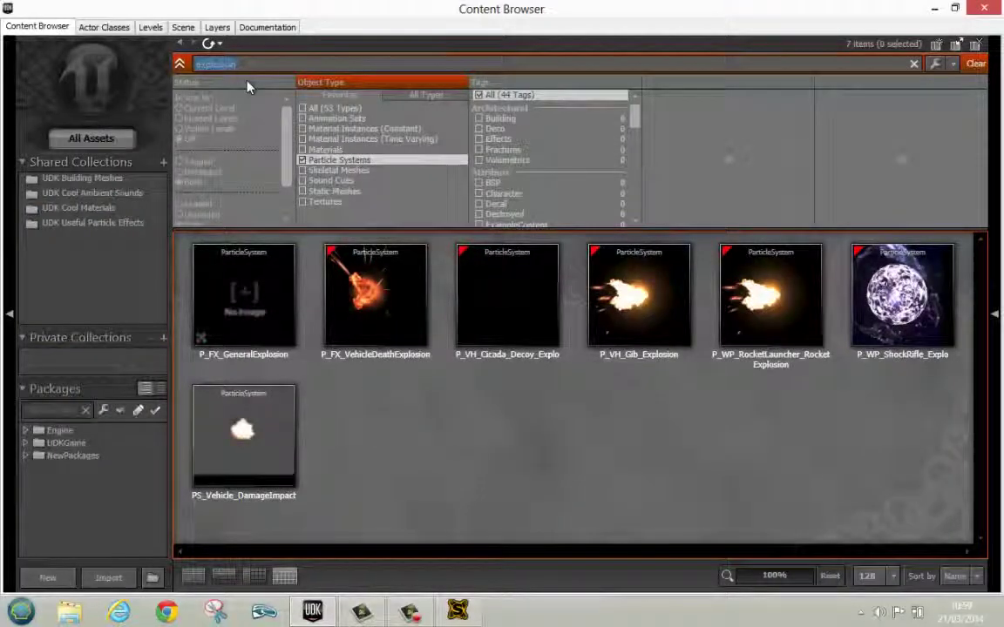
{"action": "key", "text": "BackSpace"}
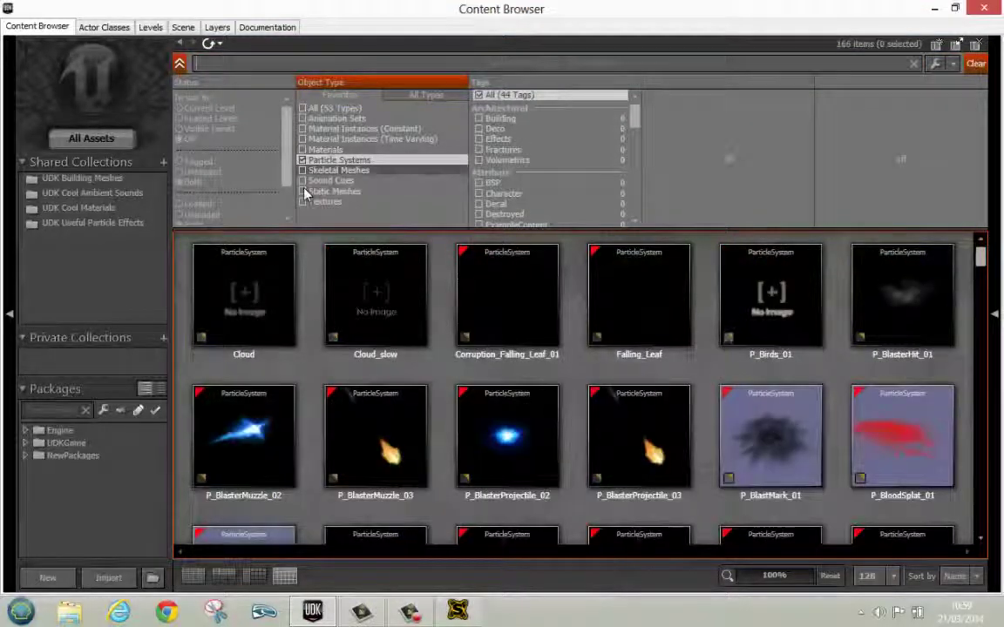
{"action": "left_click", "coordinate": [302, 191]}
{"action": "left_click", "coordinate": [302, 161]}
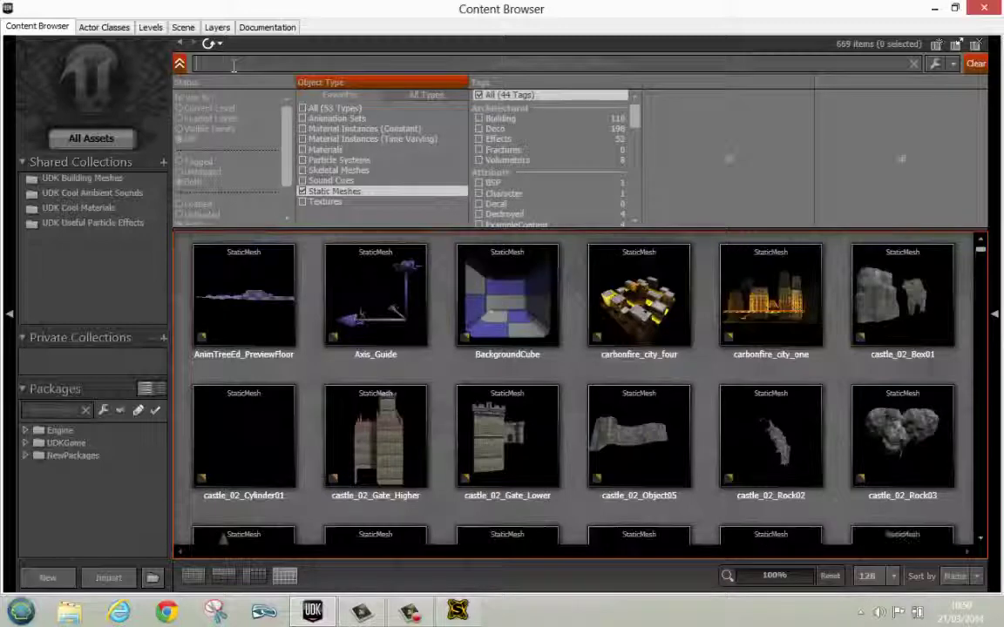
{"action": "type", "text": "basrel"}
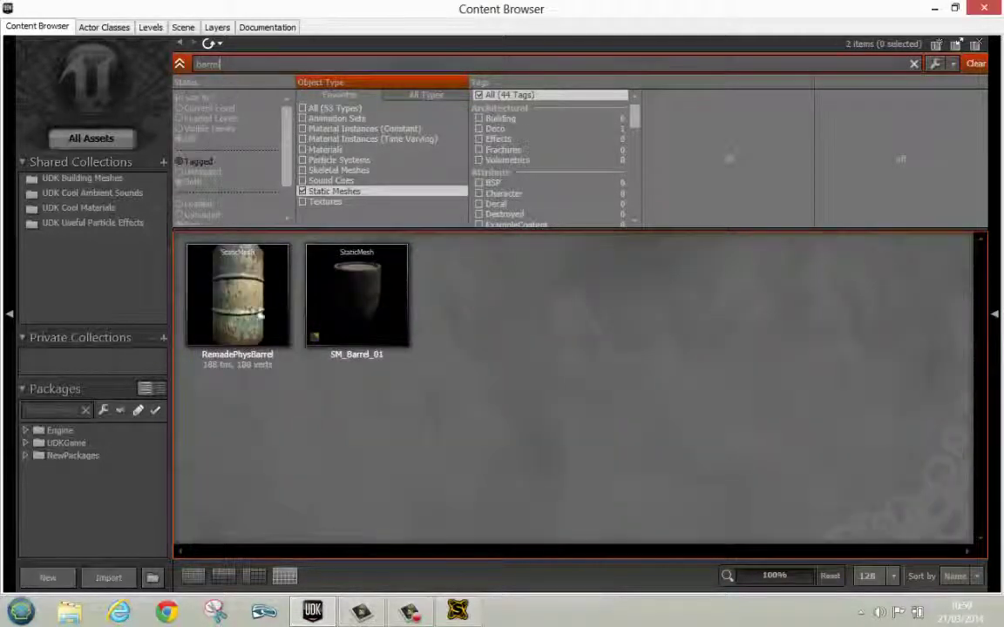
Place the RemadePhysBarrel static mesh in the level and move it beside the cube.
{"action": "left_click", "coordinate": [266, 315]}
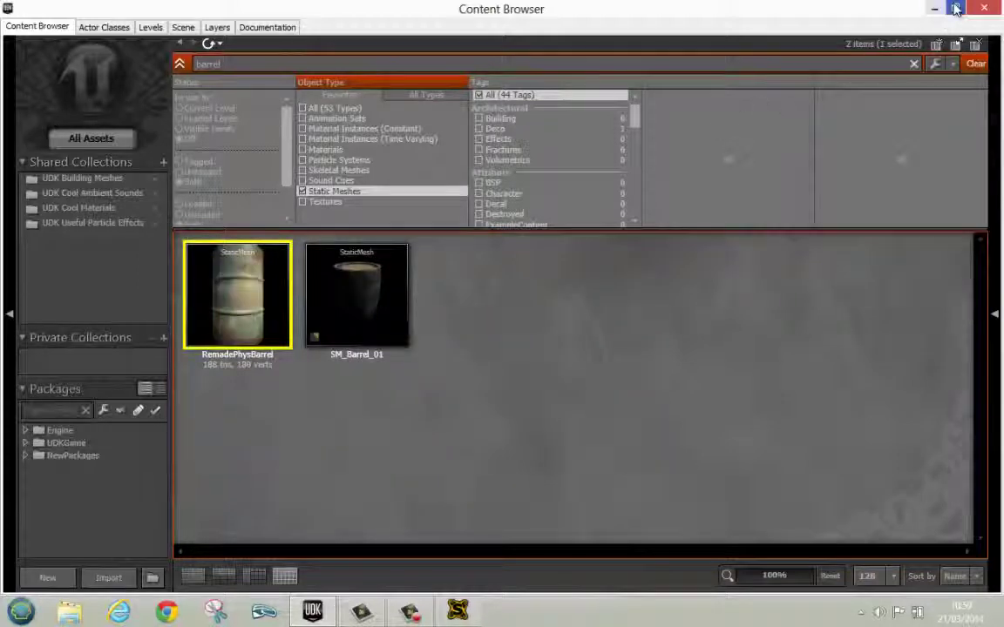
{"action": "left_click", "coordinate": [954, 10]}
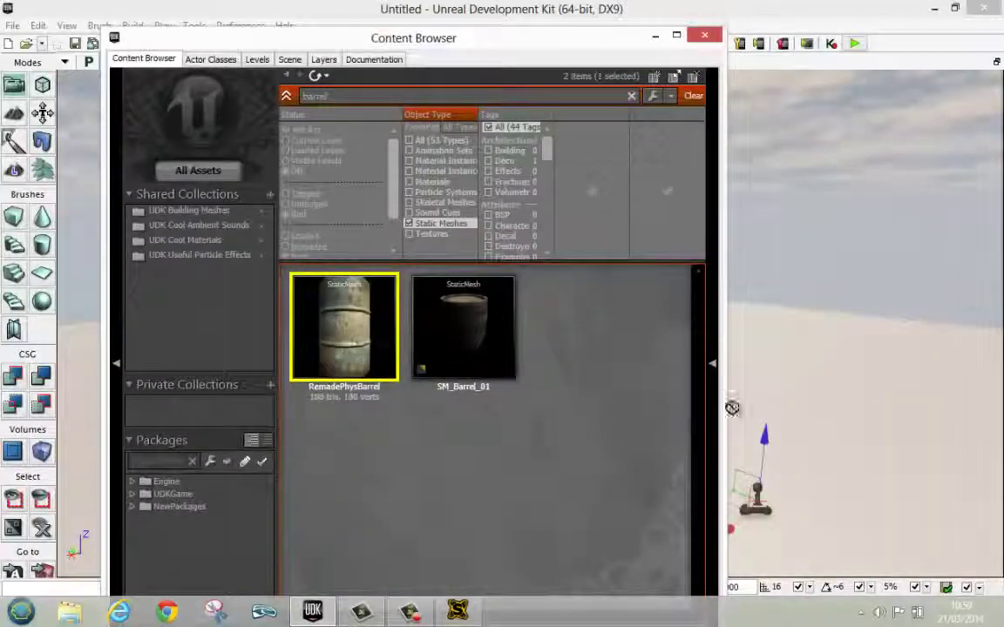
{"action": "left_click_drag", "start_coordinate": [771, 402], "coordinate": [775, 388]}
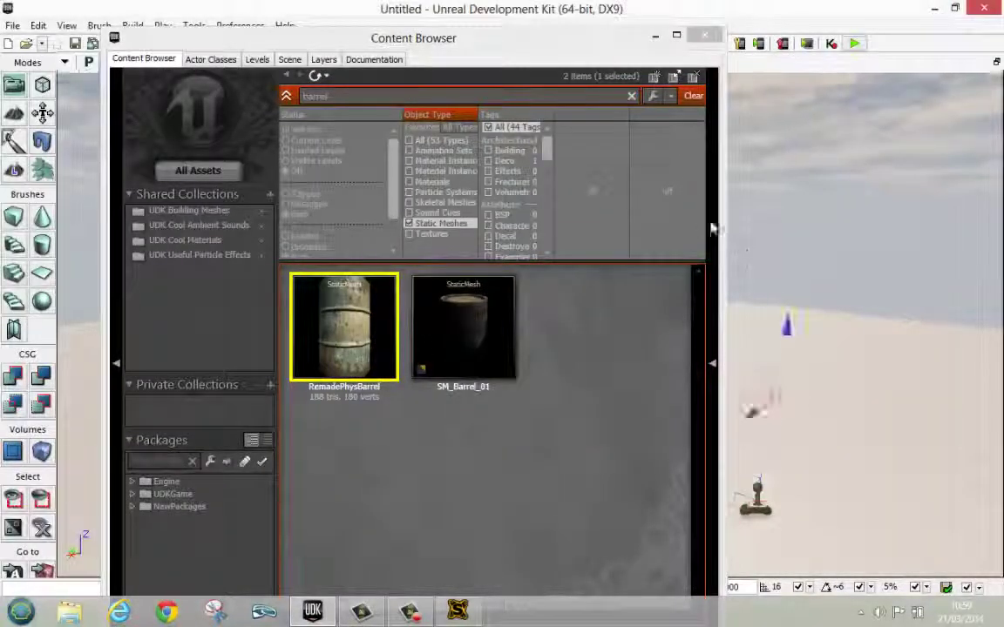
{"action": "left_click", "coordinate": [656, 36]}
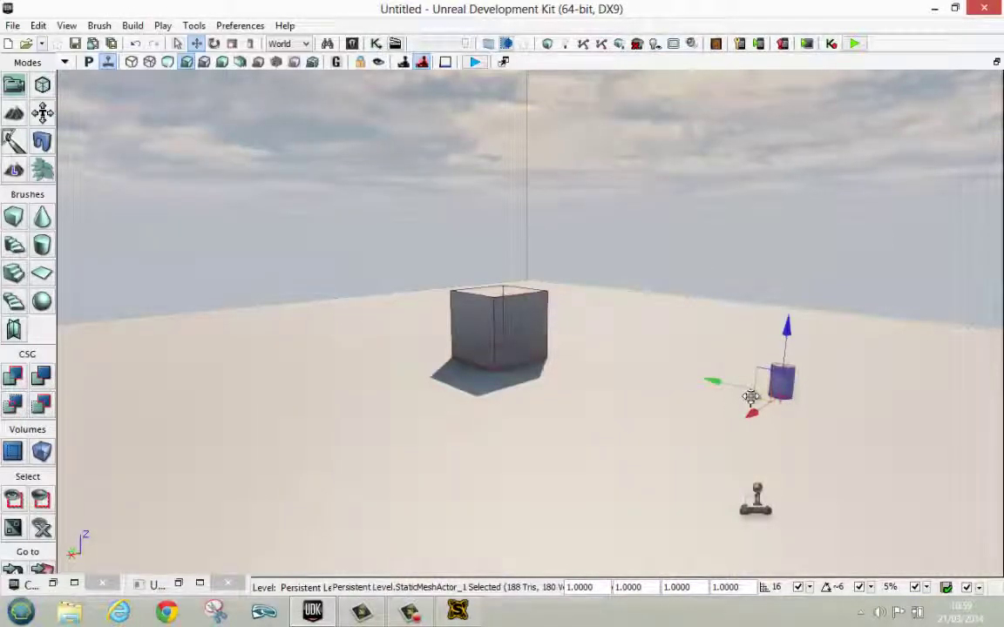
{"action": "left_click_drag", "start_coordinate": [665, 402], "coordinate": [397, 412], "text": "ctrl"}
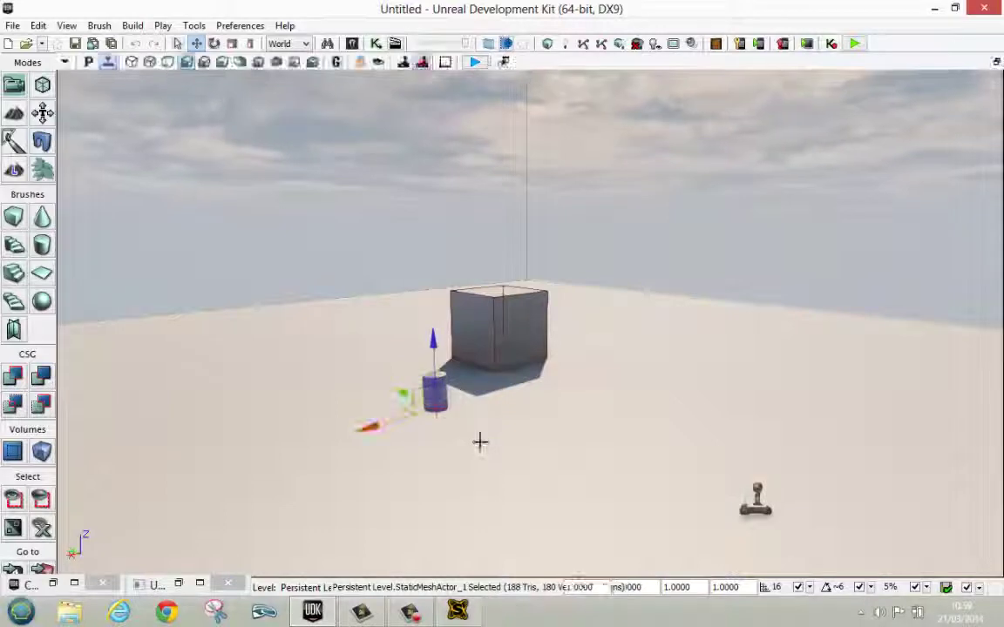
Add a Trigger actor on the floor next to the barrel and scale it up slightly.
{"action": "right_click", "coordinate": [481, 436]}
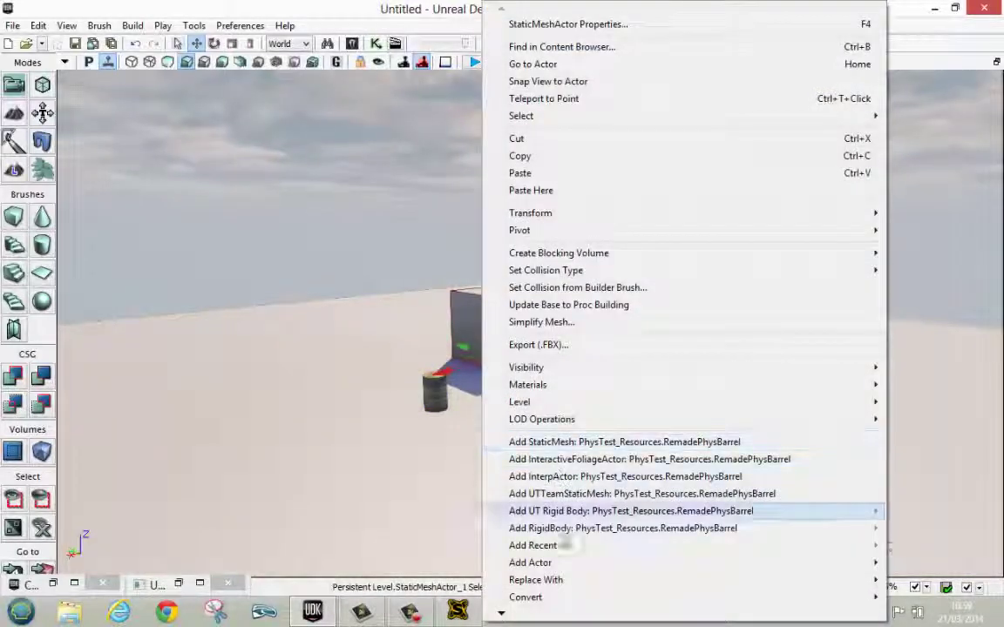
{"action": "mouse_move", "coordinate": [699, 563]}
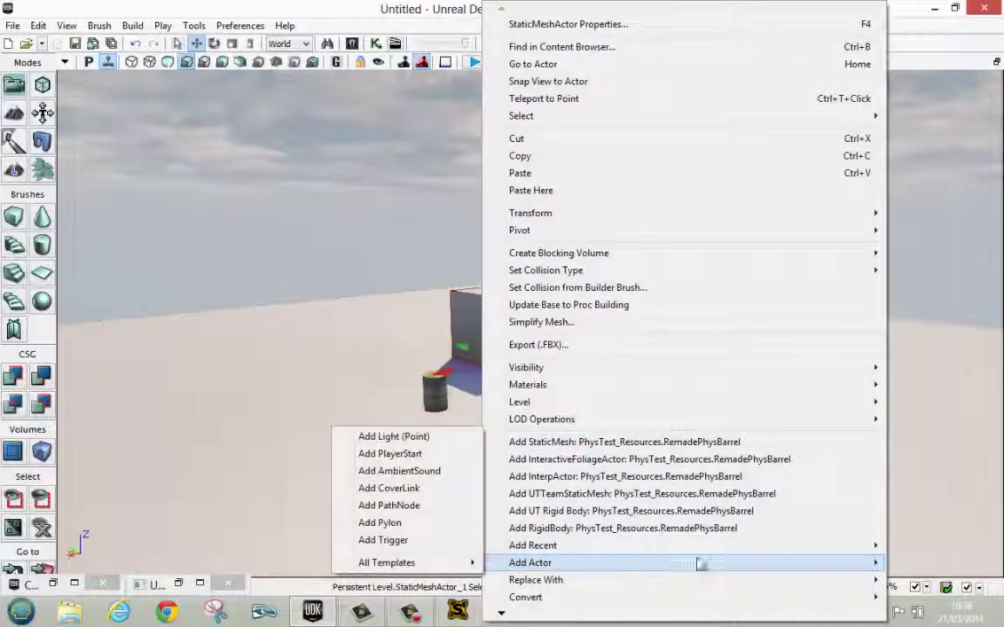
{"action": "left_click", "coordinate": [403, 540]}
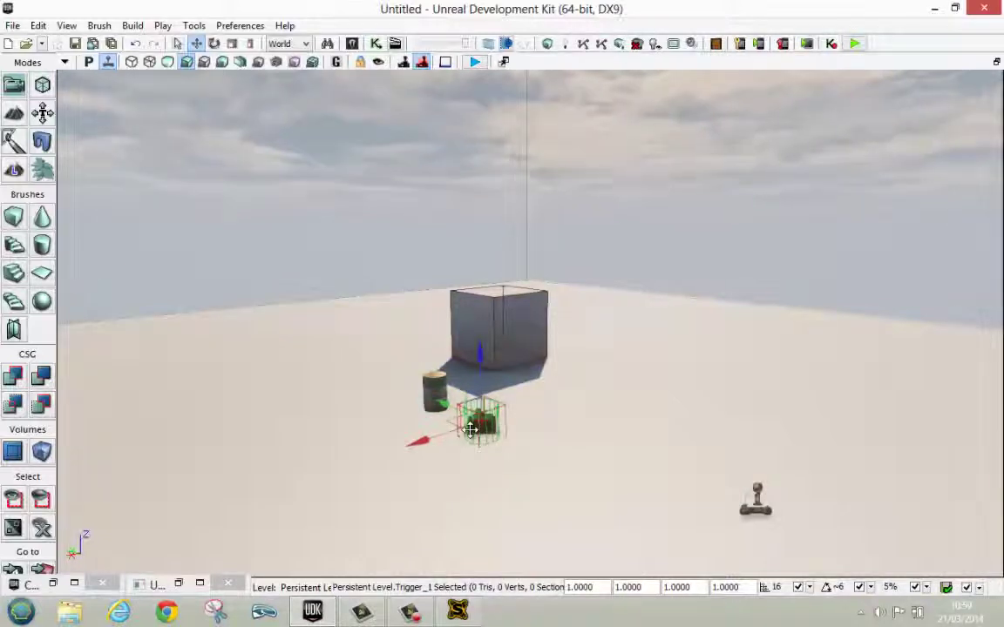
{"action": "key", "text": "space"}
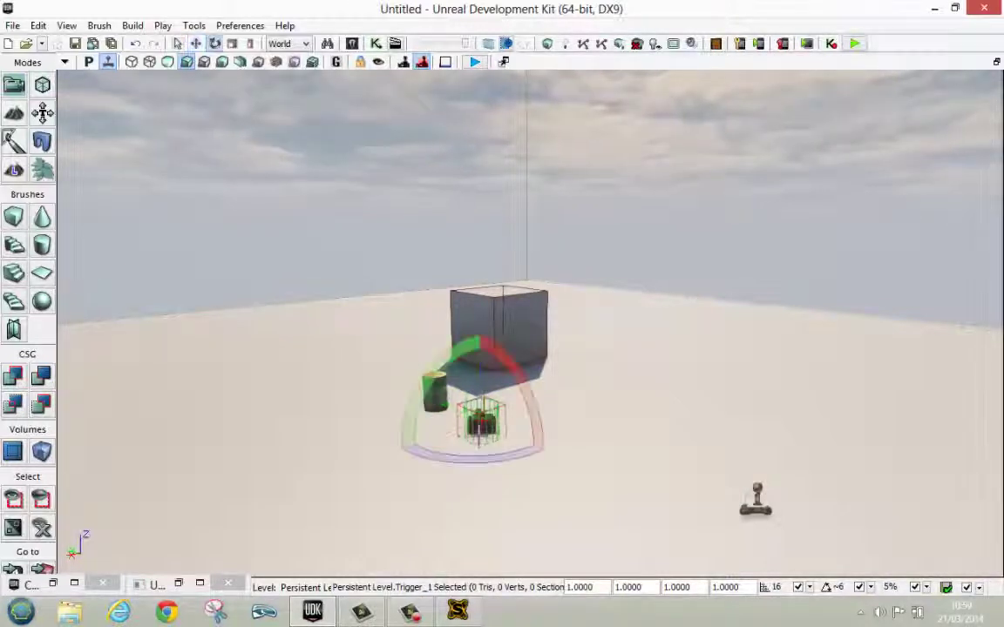
{"action": "key", "text": "space"}
{"action": "left_click_drag", "start_coordinate": [420, 447], "coordinate": [510, 466]}
{"action": "key", "text": "space"}
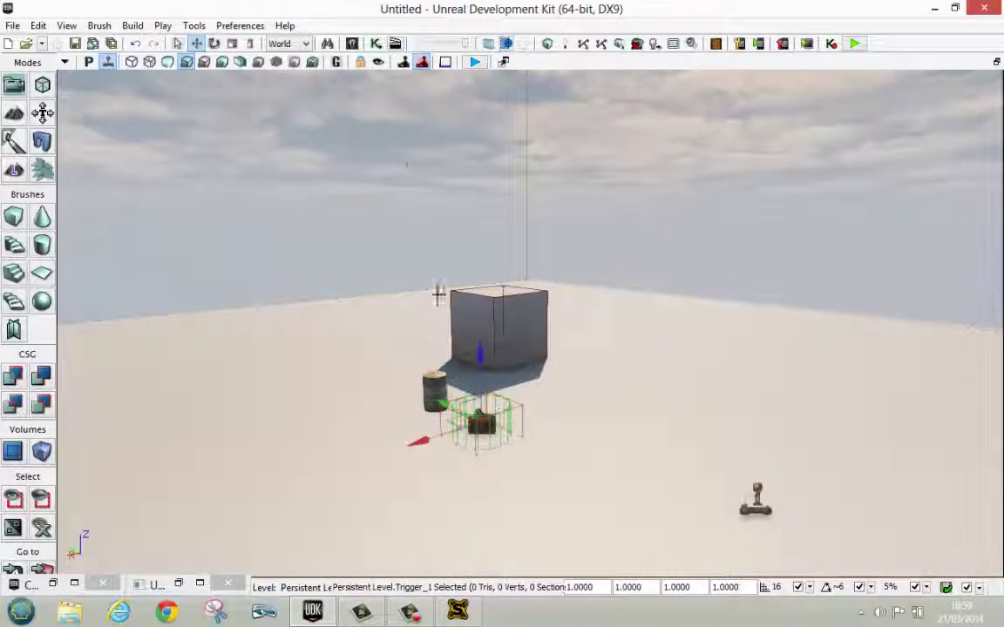
Create a Touch event for the selected trigger in Kismet and shift its node aside to free up space.
{"action": "left_click", "coordinate": [376, 45]}
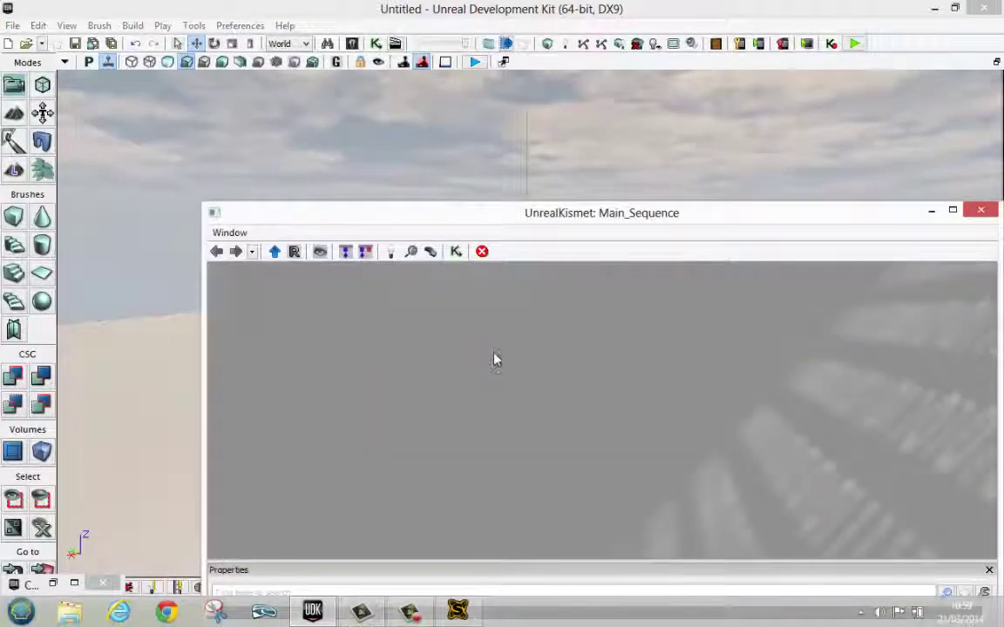
{"action": "right_click", "coordinate": [494, 359]}
{"action": "mouse_move", "coordinate": [610, 494]}
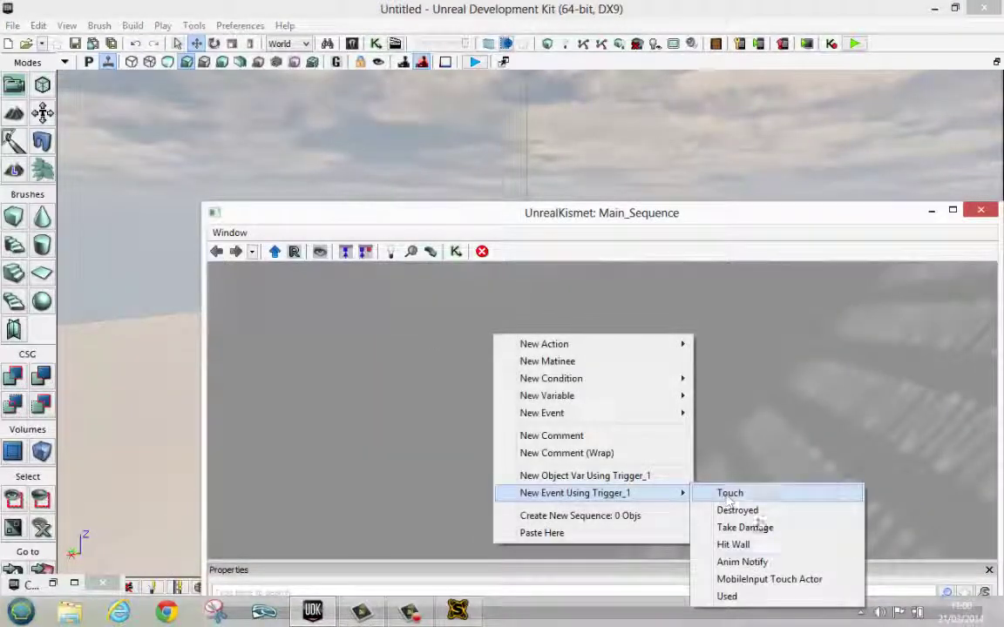
{"action": "left_click", "coordinate": [734, 495]}
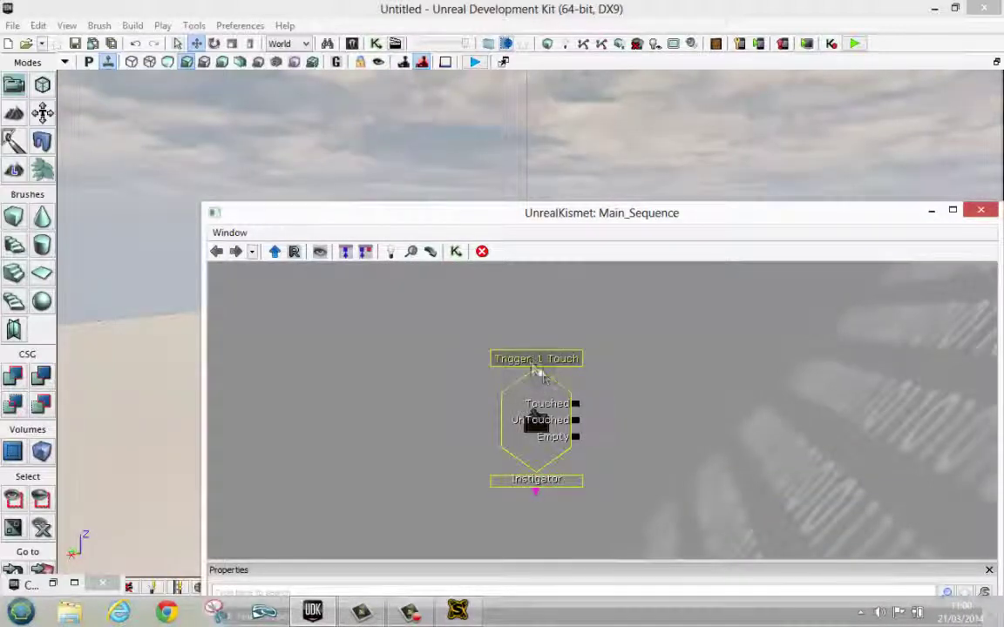
{"action": "left_click_drag", "start_coordinate": [542, 366], "coordinate": [486, 363]}
{"action": "left_click_drag", "start_coordinate": [645, 401], "coordinate": [645, 398]}
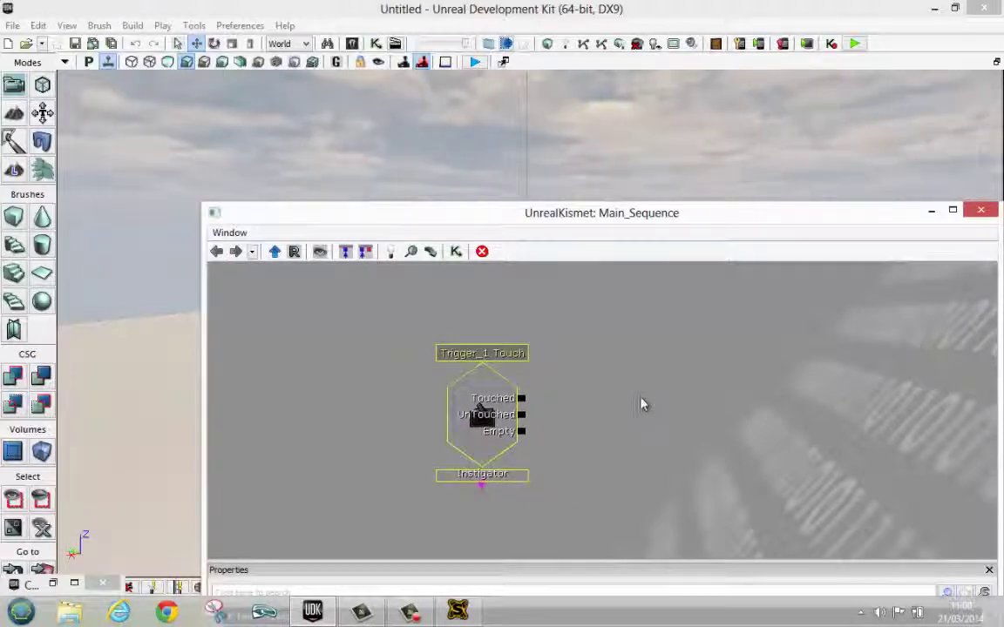
Add a Toggle action beside the trigger's Touch event and connect the event's Touched output to the Toggle's Turn On input.
{"action": "right_click", "coordinate": [633, 418]}
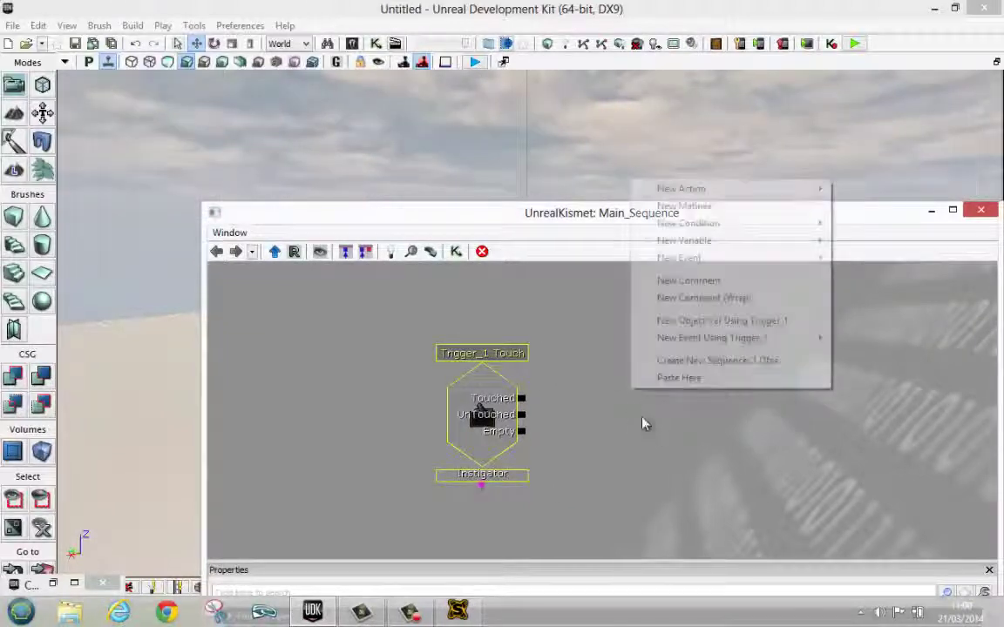
{"action": "mouse_move", "coordinate": [689, 193]}
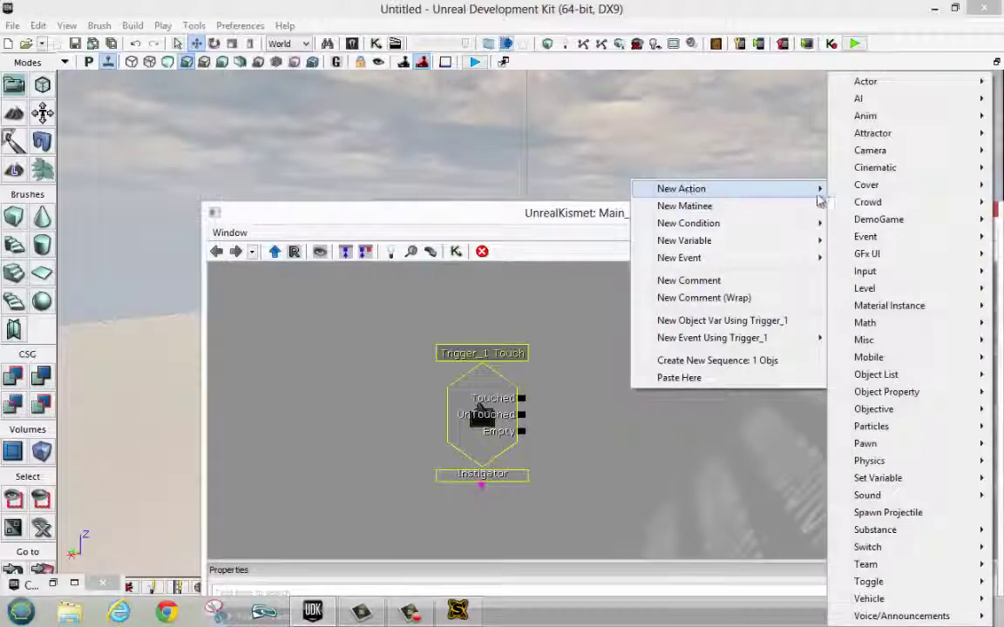
{"action": "mouse_move", "coordinate": [868, 584]}
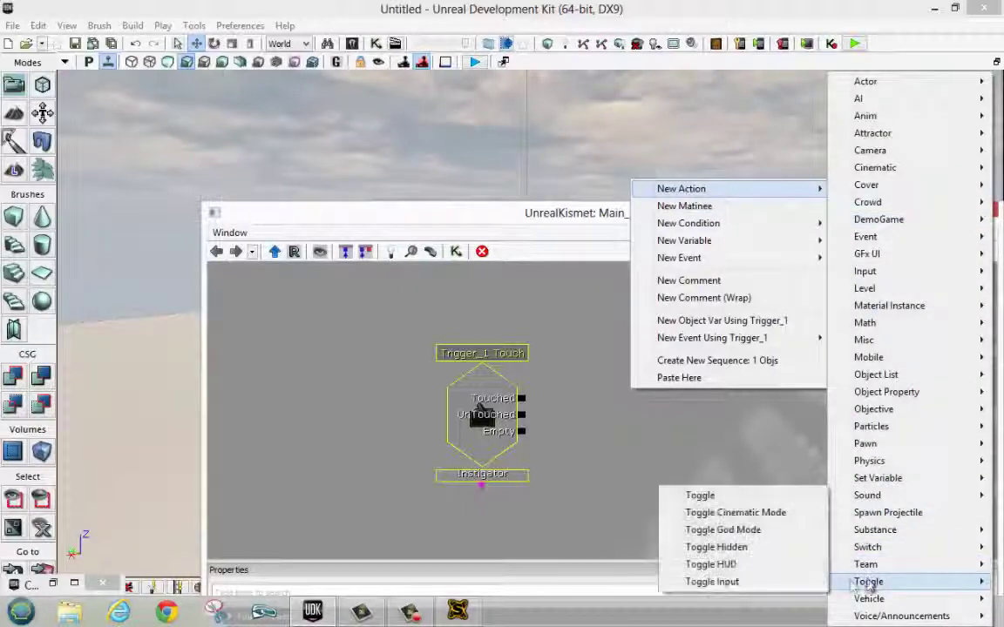
{"action": "left_click", "coordinate": [714, 497]}
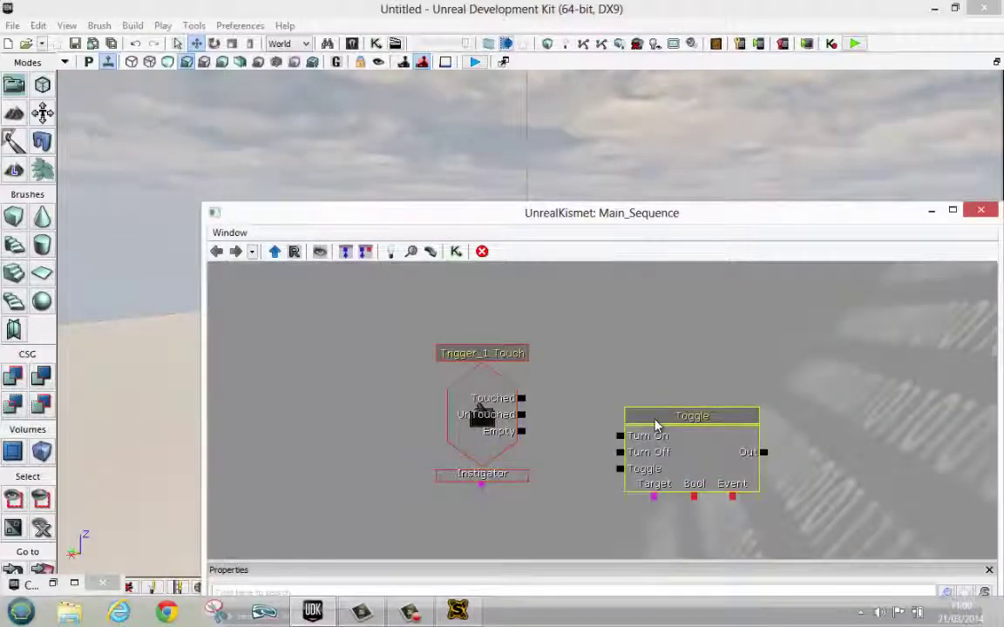
{"action": "left_click_drag", "start_coordinate": [657, 425], "coordinate": [626, 375]}
{"action": "left_click_drag", "start_coordinate": [548, 399], "coordinate": [589, 386]}
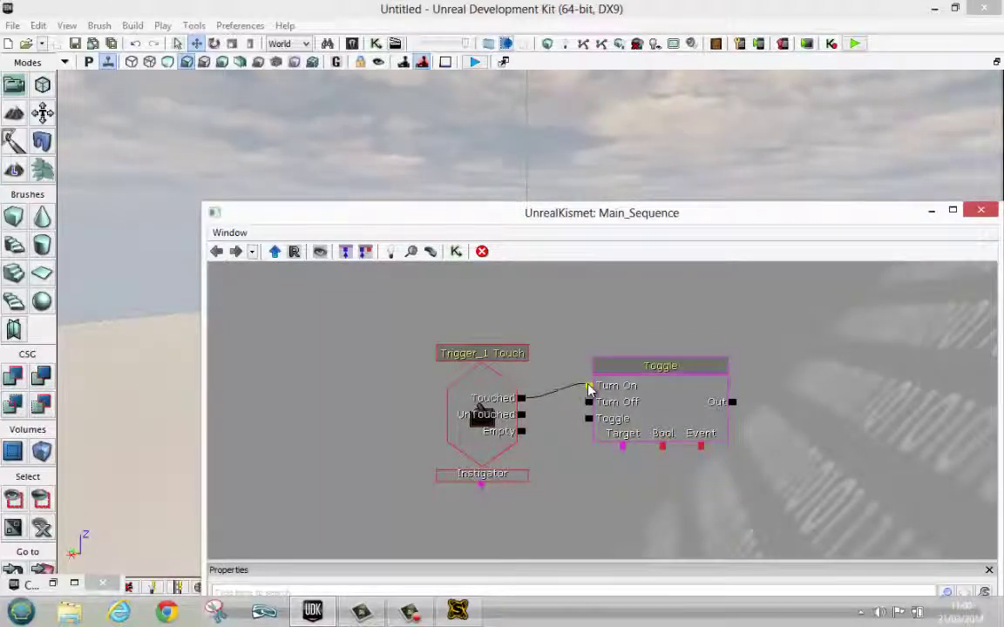
Add a Player variable below the Toggle node, enlarge the Kismet window and turn off All Players for the variable.
{"action": "right_click", "coordinate": [574, 507]}
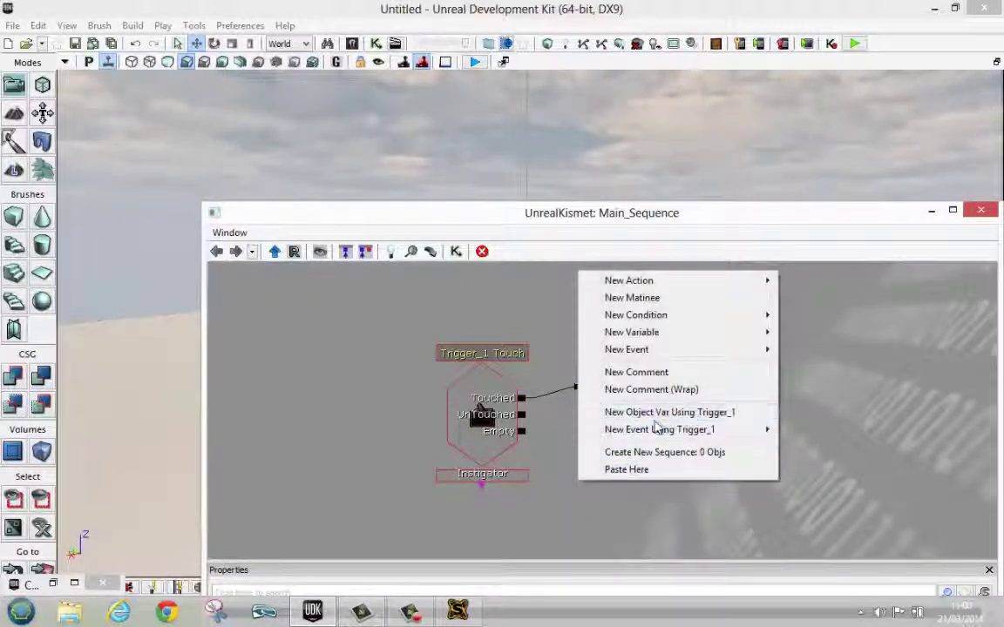
{"action": "mouse_move", "coordinate": [703, 336]}
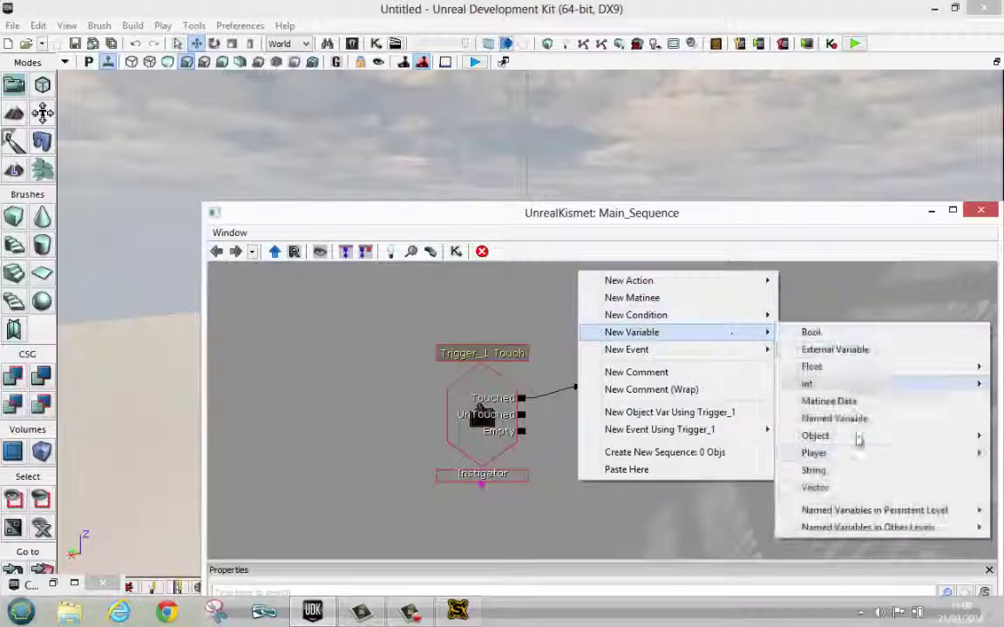
{"action": "mouse_move", "coordinate": [824, 458]}
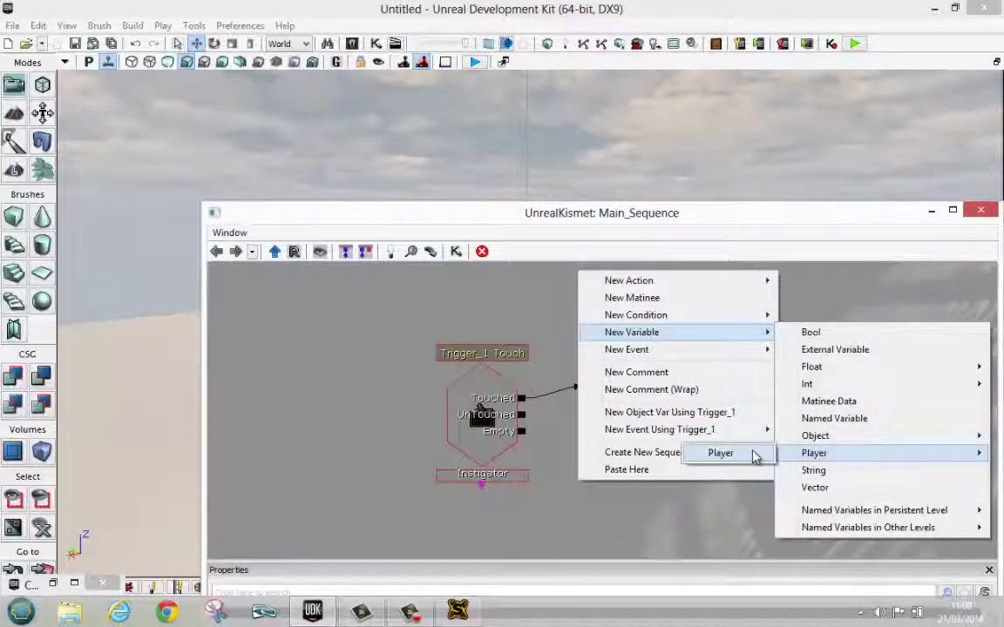
{"action": "left_click", "coordinate": [722, 453]}
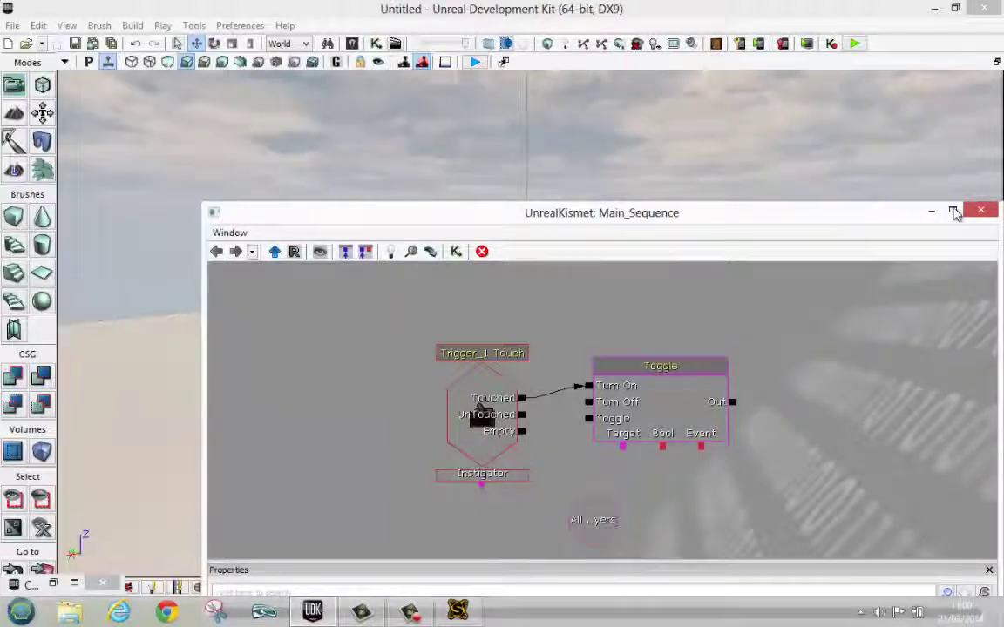
{"action": "left_click", "coordinate": [952, 210]}
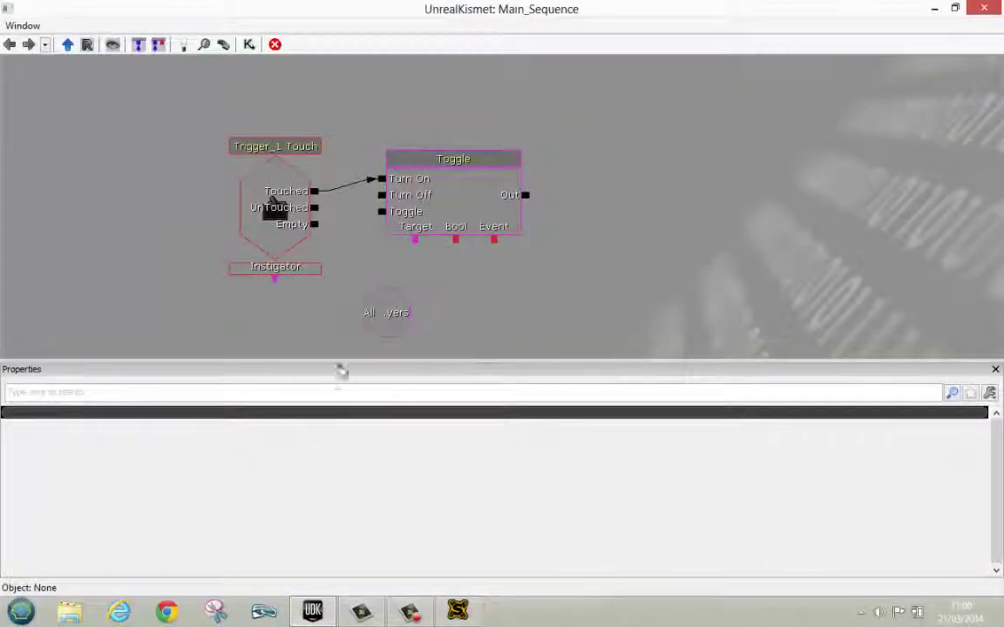
{"action": "left_click", "coordinate": [372, 328]}
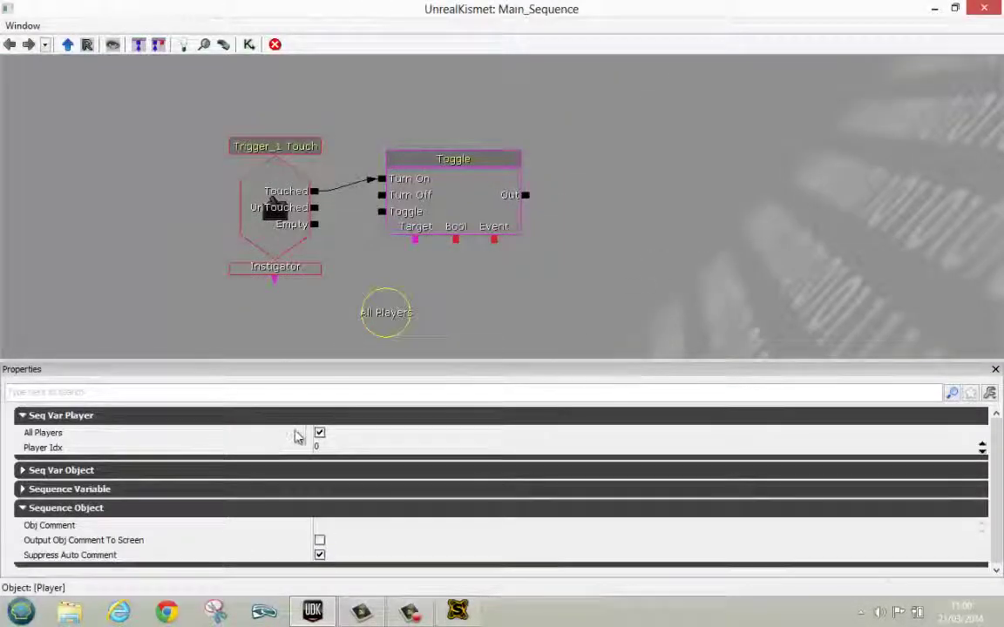
{"action": "left_click", "coordinate": [320, 433]}
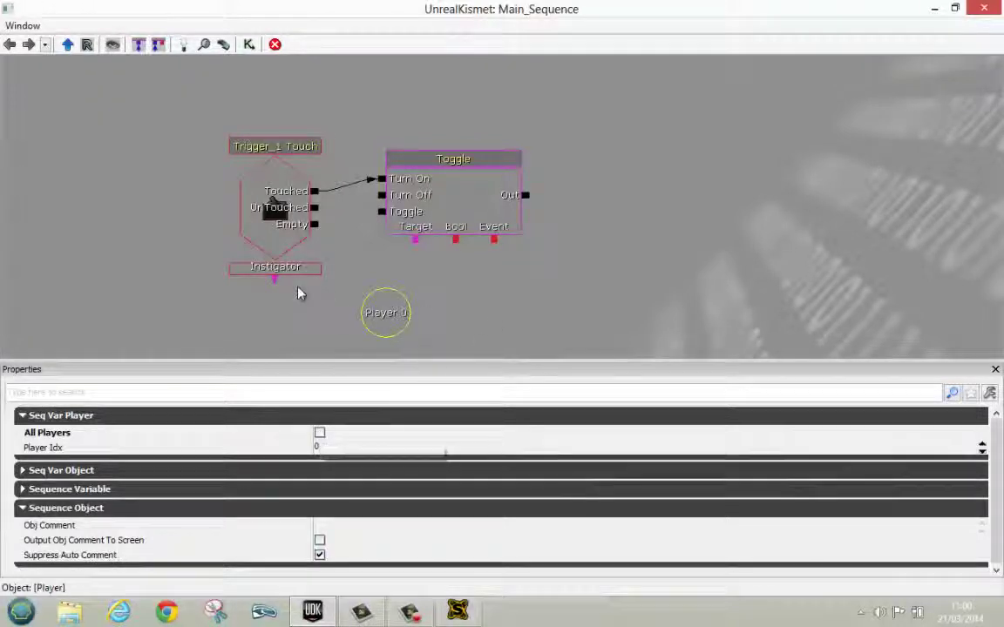
Link the Touch event's Instigator to the Player 0 variable and move the variable beneath the event node.
{"action": "left_click", "coordinate": [275, 284]}
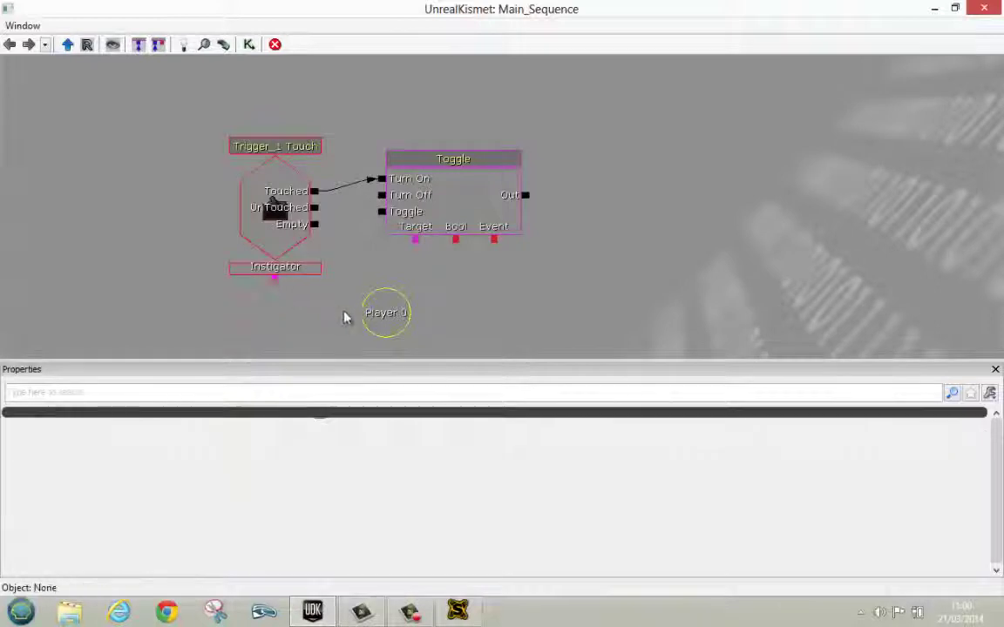
{"action": "left_click_drag", "start_coordinate": [424, 285], "coordinate": [392, 317]}
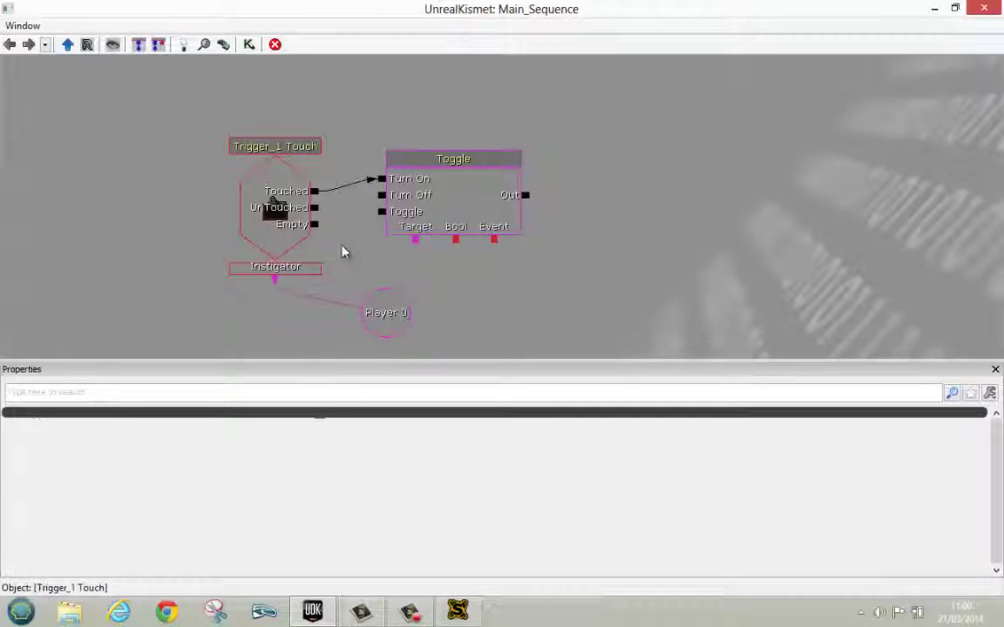
{"action": "left_click", "coordinate": [406, 315]}
{"action": "left_click", "coordinate": [391, 318]}
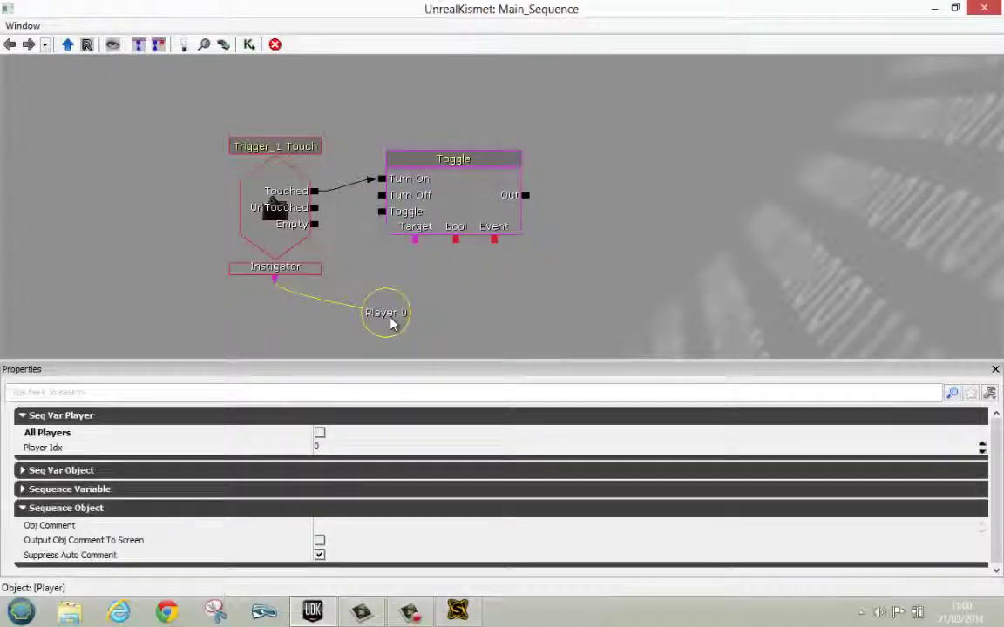
{"action": "left_click_drag", "start_coordinate": [357, 328], "coordinate": [217, 326], "text": "ctrl"}
Return to the content browser, search for "explosion" and filter to particle systems instead of static meshes.
{"action": "left_click", "coordinate": [938, 11]}
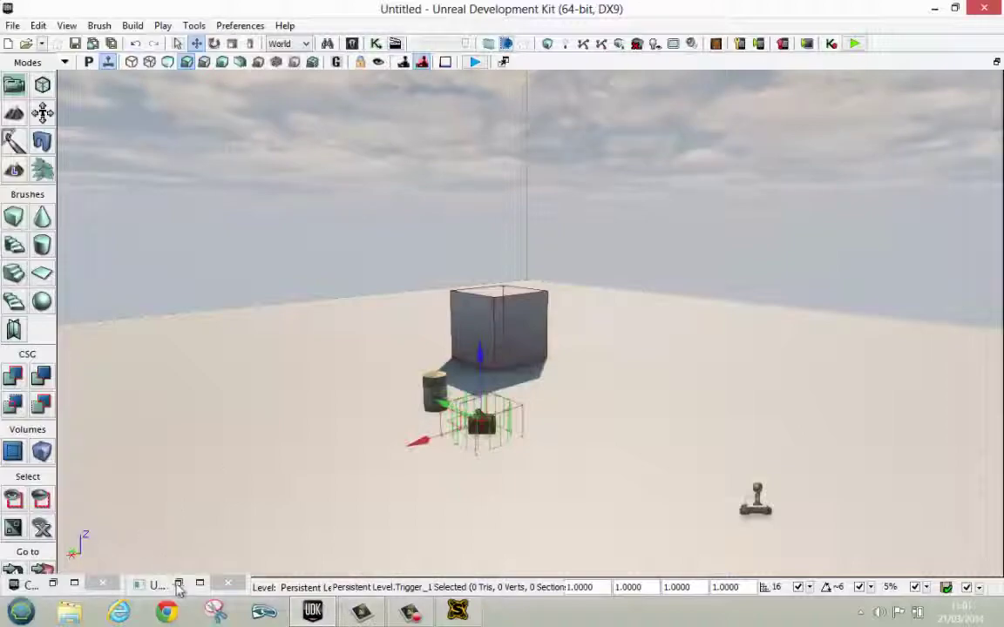
{"action": "left_click", "coordinate": [76, 584]}
{"action": "key", "text": "ctrl+shift+f"}
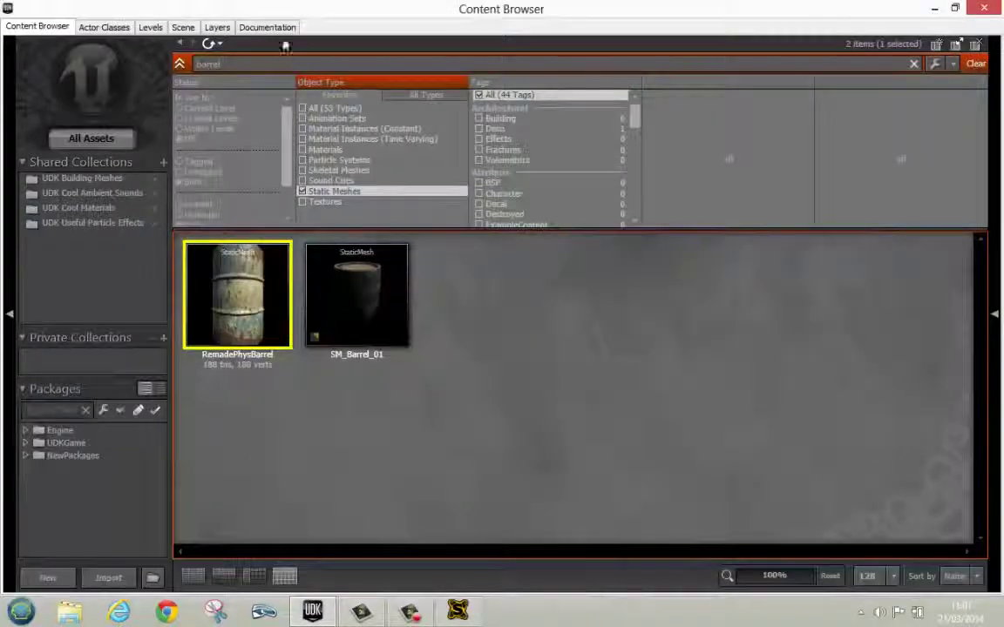
{"action": "left_click_drag", "start_coordinate": [158, 63], "coordinate": [157, 62]}
{"action": "type", "text": "ex"}
{"action": "type", "text": "xpl"}
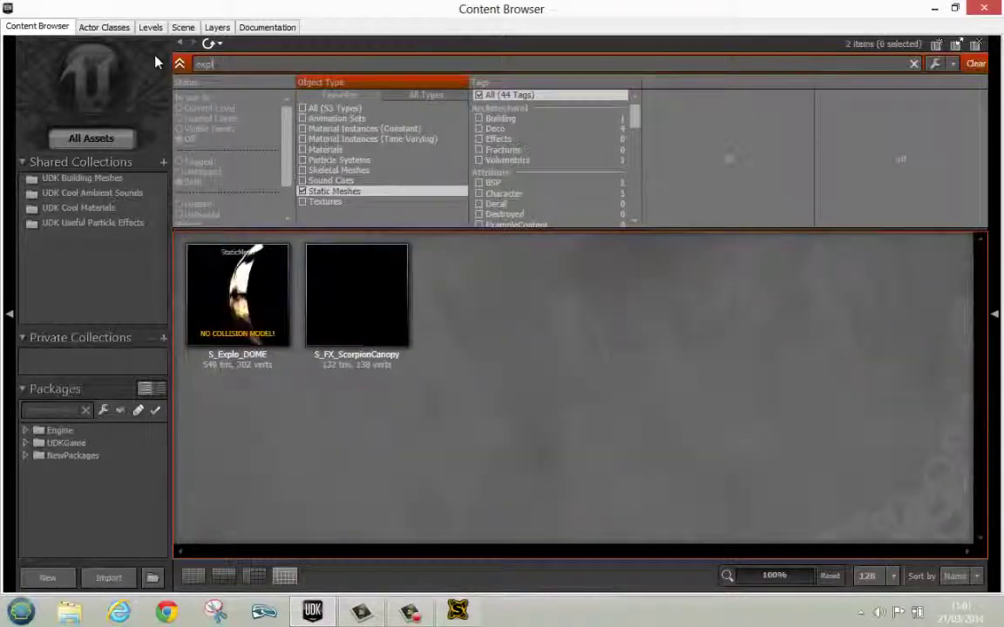
{"action": "type", "text": "osion"}
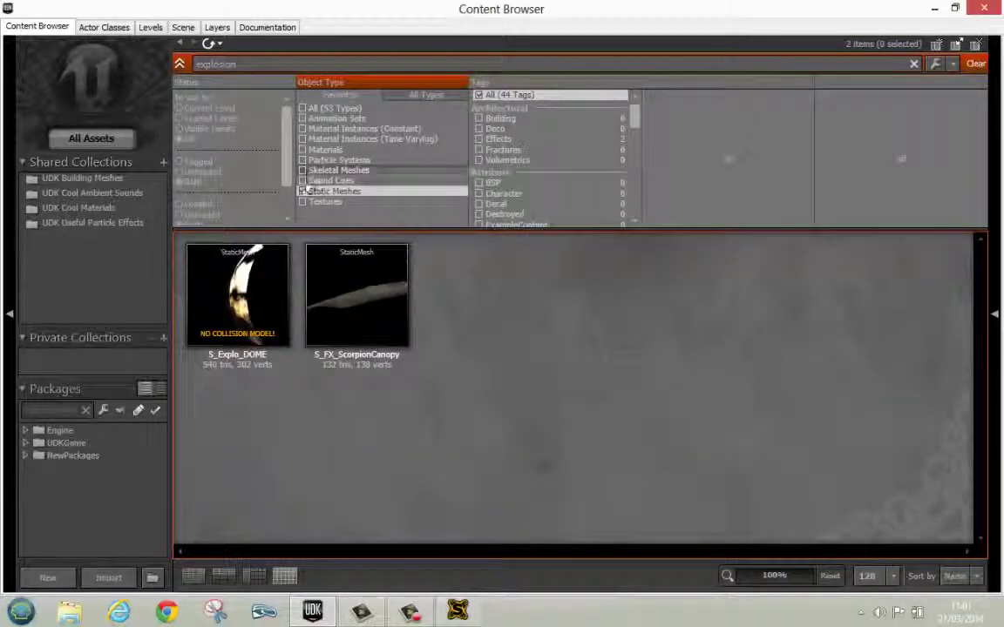
{"action": "left_click", "coordinate": [302, 192]}
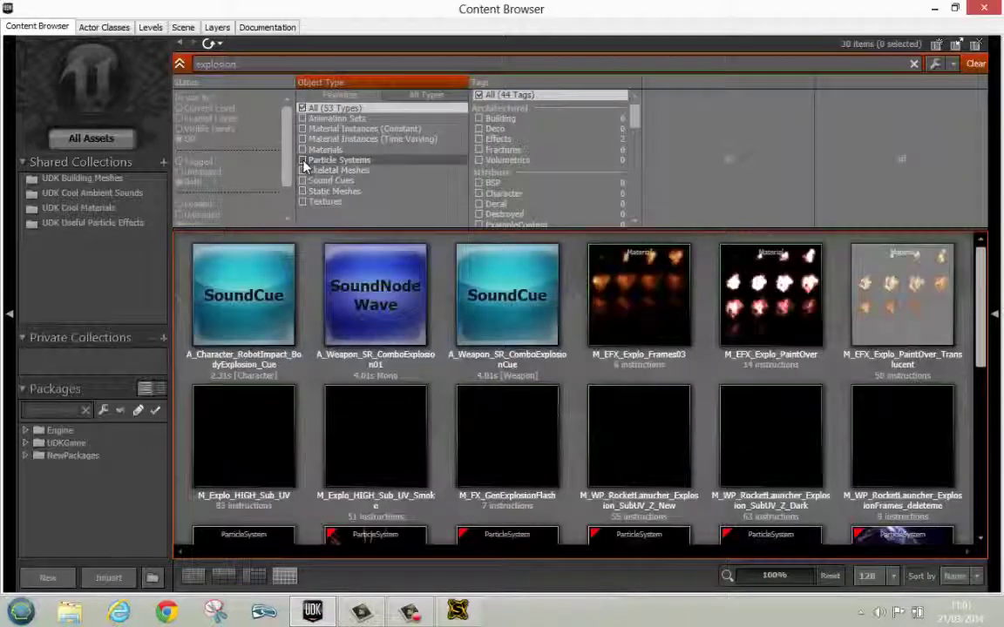
{"action": "left_click", "coordinate": [302, 160]}
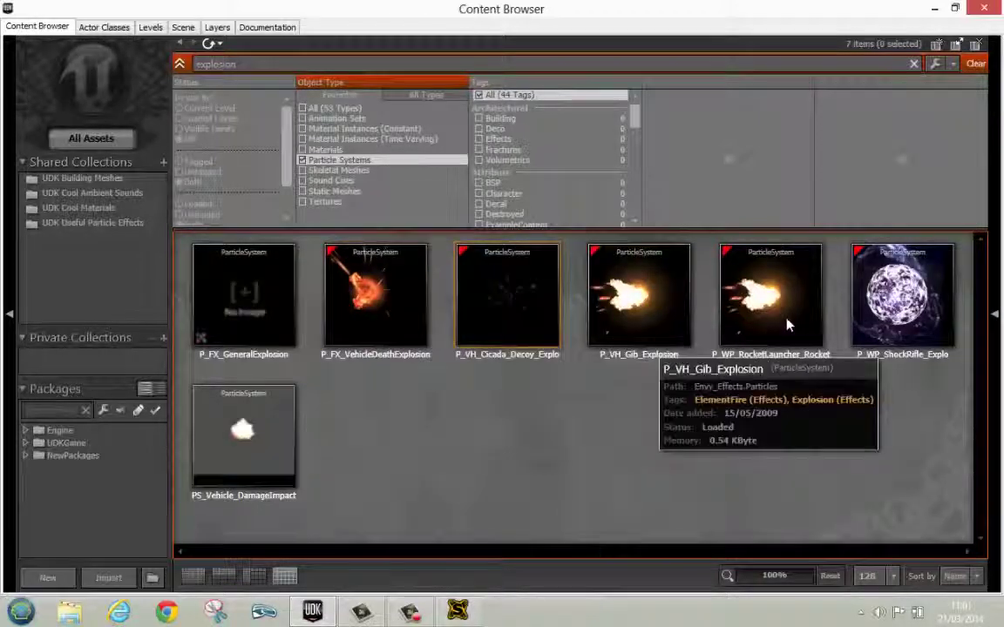
Place the P_FX_VehicleDeathExplosion particle system in the level and move its emitter next to the barrel.
{"action": "right_click", "coordinate": [379, 324]}
{"action": "left_click", "coordinate": [393, 365]}
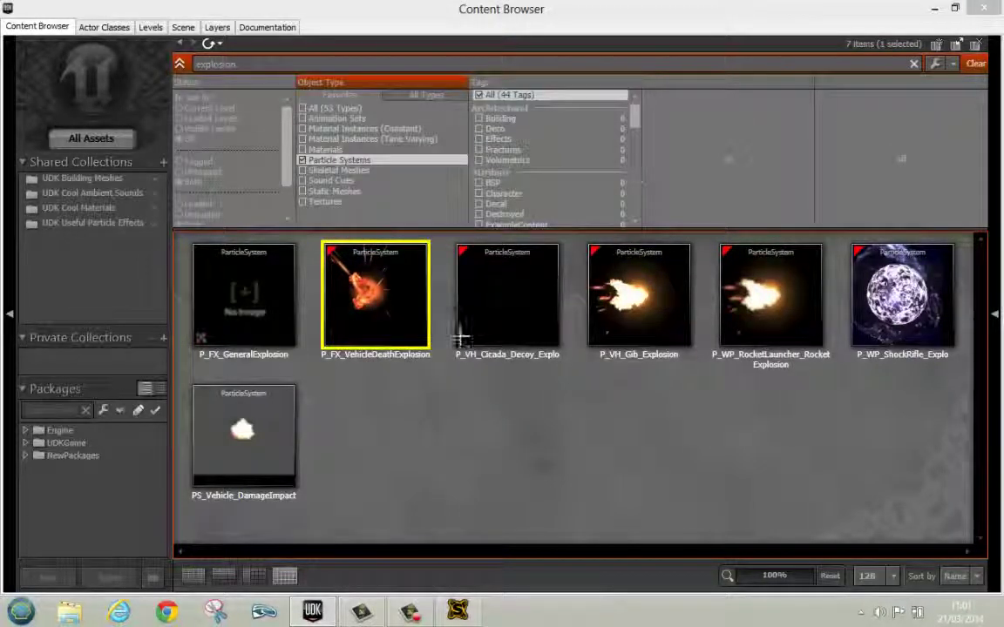
{"action": "left_click", "coordinate": [956, 10]}
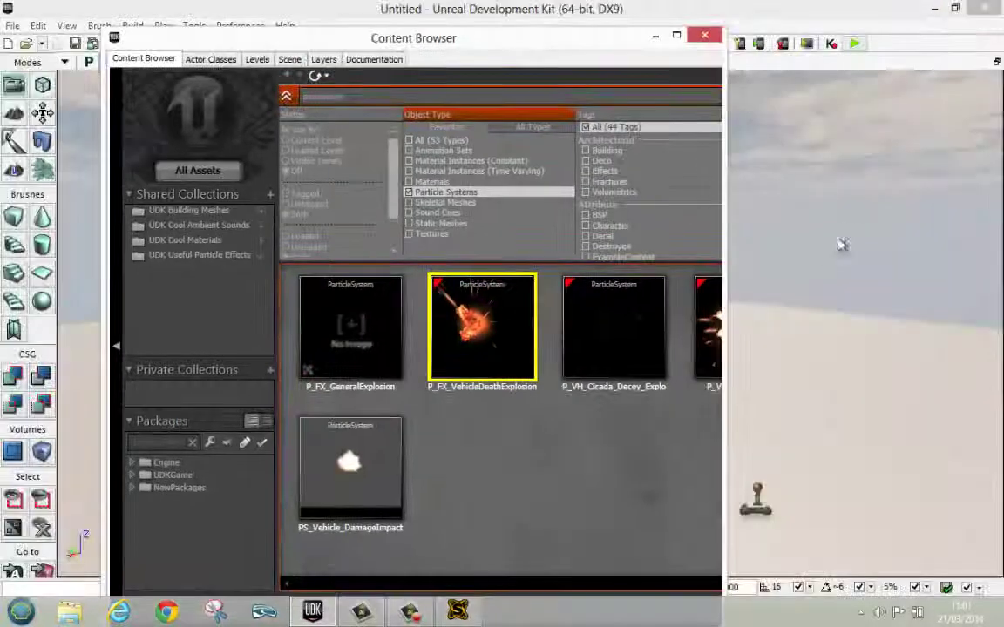
{"action": "left_click_drag", "start_coordinate": [507, 351], "coordinate": [807, 426]}
{"action": "left_click", "coordinate": [797, 420]}
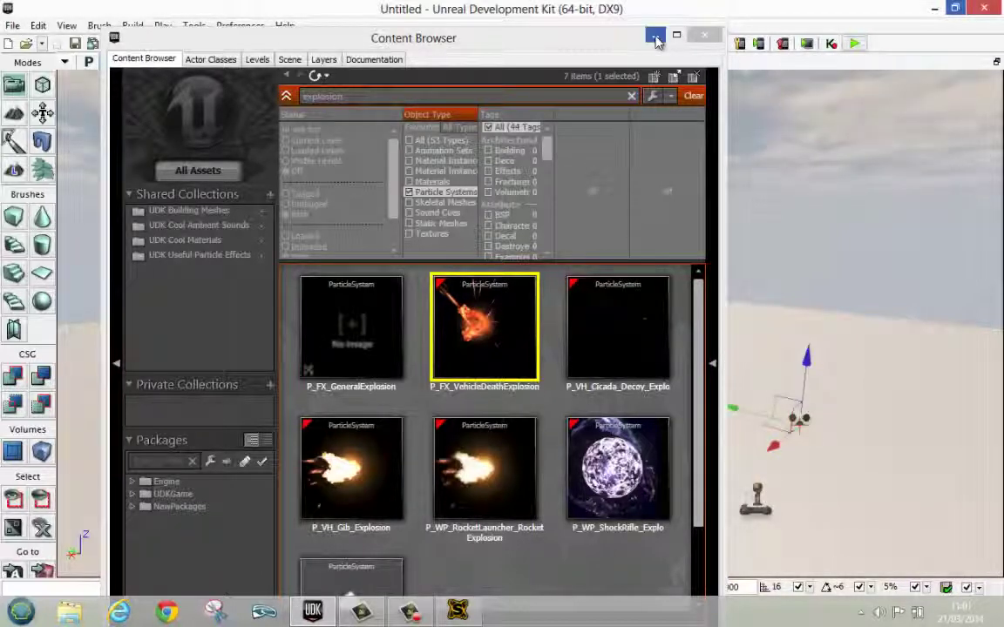
{"action": "left_click", "coordinate": [656, 41]}
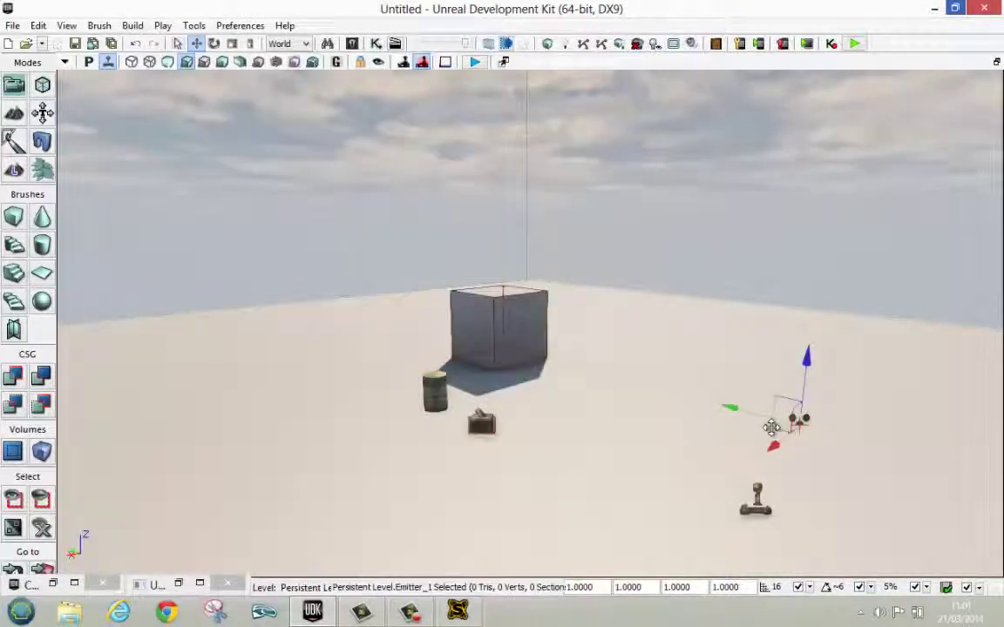
{"action": "left_click_drag", "start_coordinate": [656, 430], "coordinate": [298, 399]}
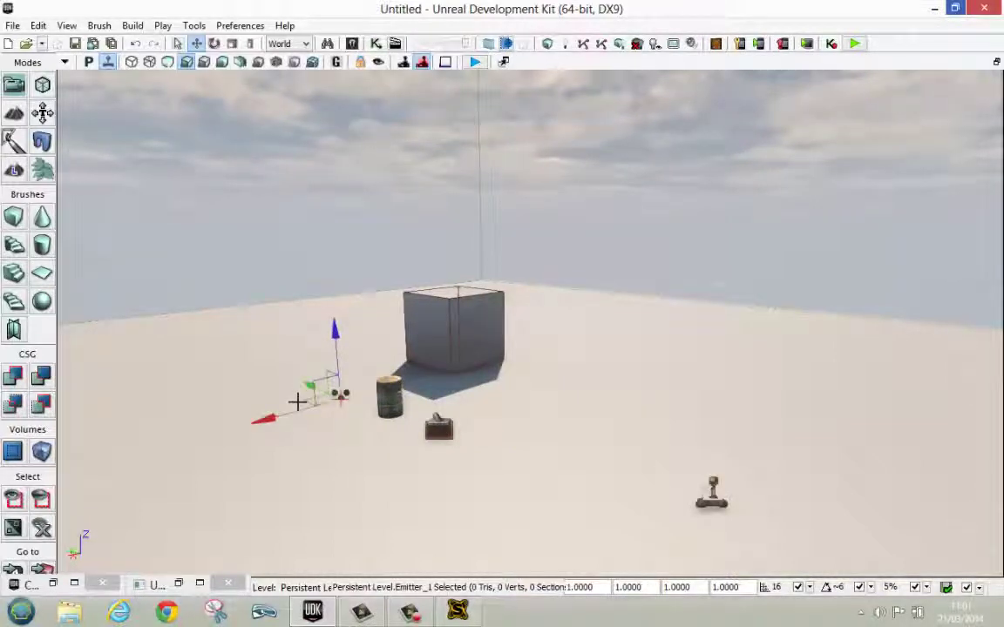
Turn off Auto Activate in the explosion emitter's properties and close them.
{"action": "key", "text": "F4"}
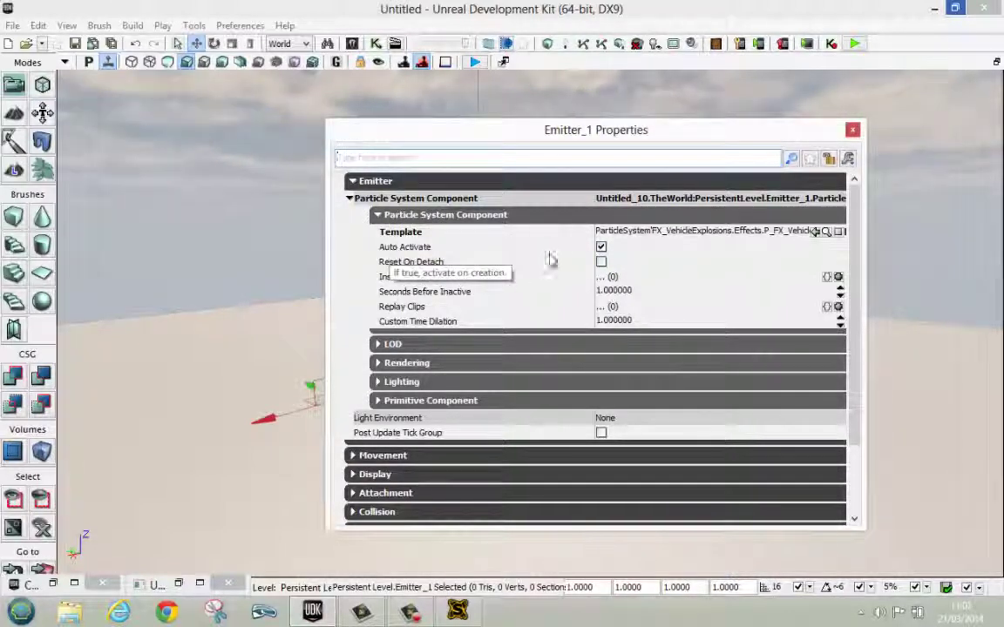
{"action": "left_click", "coordinate": [602, 247]}
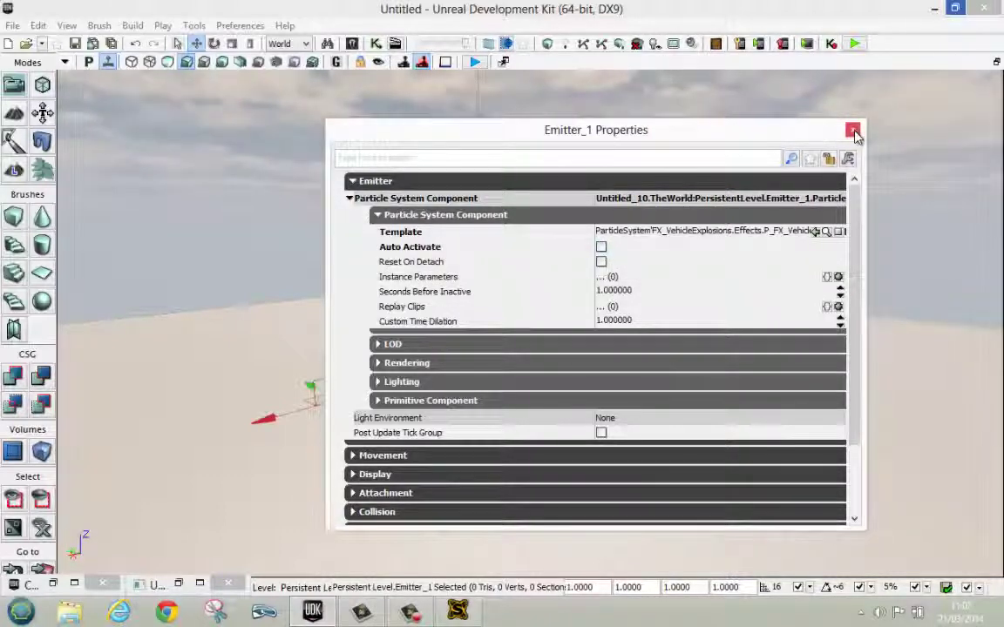
{"action": "left_click", "coordinate": [850, 132]}
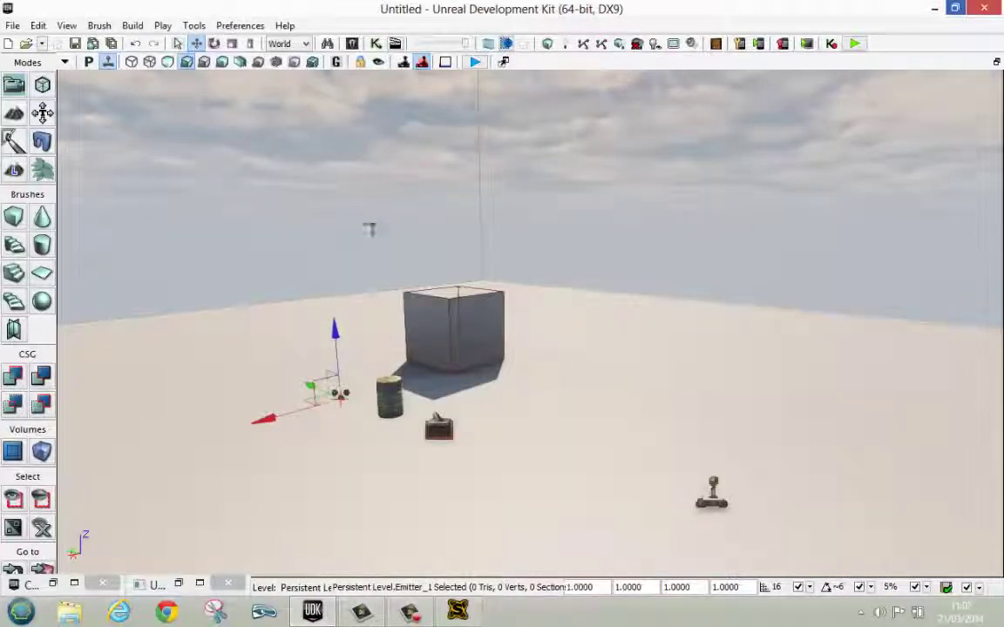
Create an object variable from the selected emitter in Kismet, move it below the Toggle node and link it to Target.
{"action": "left_click", "coordinate": [199, 583]}
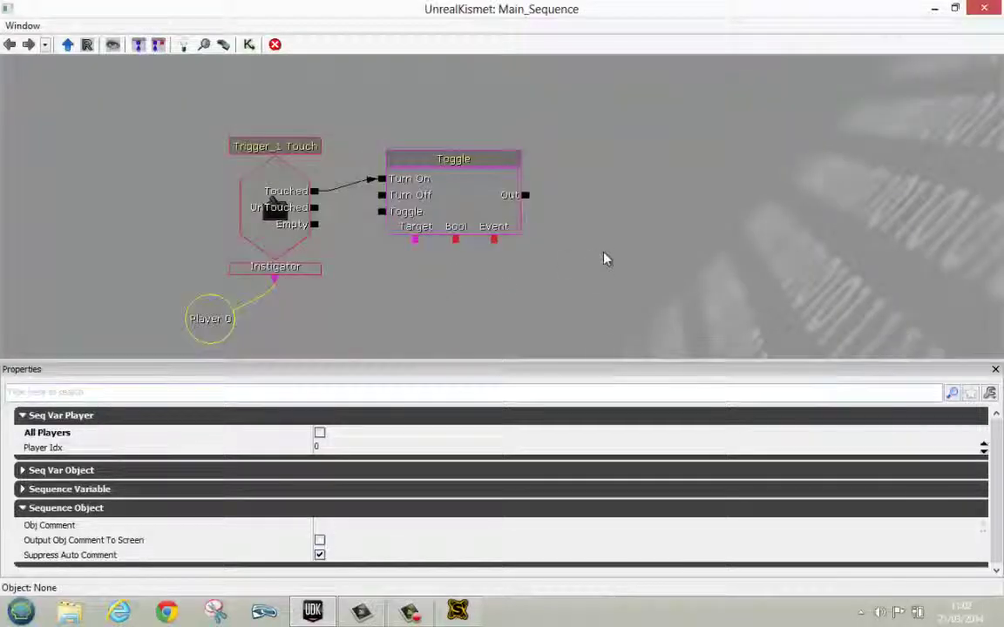
{"action": "right_click", "coordinate": [608, 232]}
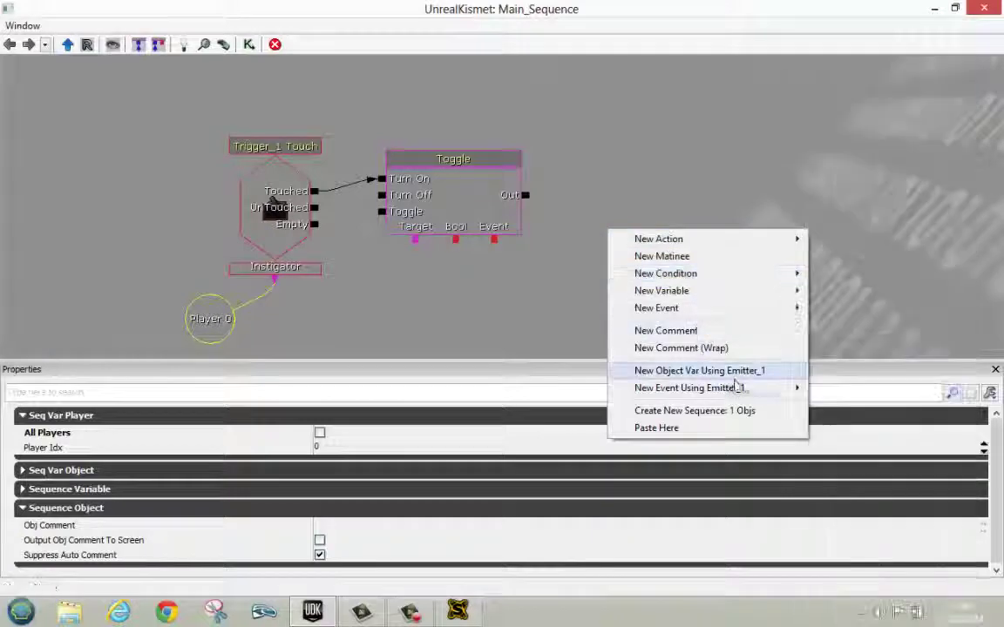
{"action": "left_click", "coordinate": [745, 373]}
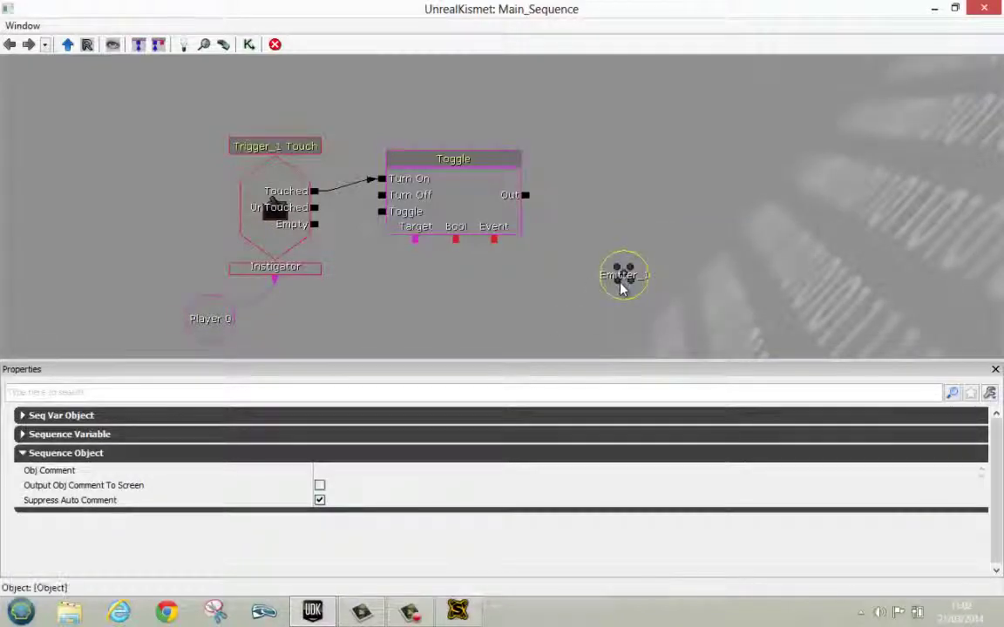
{"action": "left_click_drag", "start_coordinate": [520, 298], "coordinate": [370, 322], "text": "ctrl"}
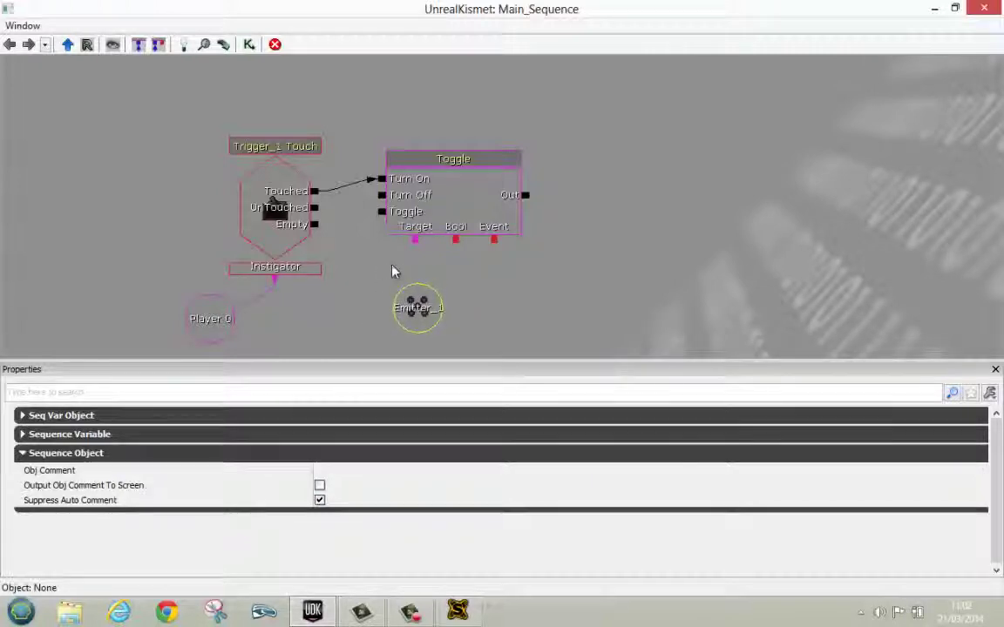
{"action": "left_click_drag", "start_coordinate": [415, 239], "coordinate": [416, 300]}
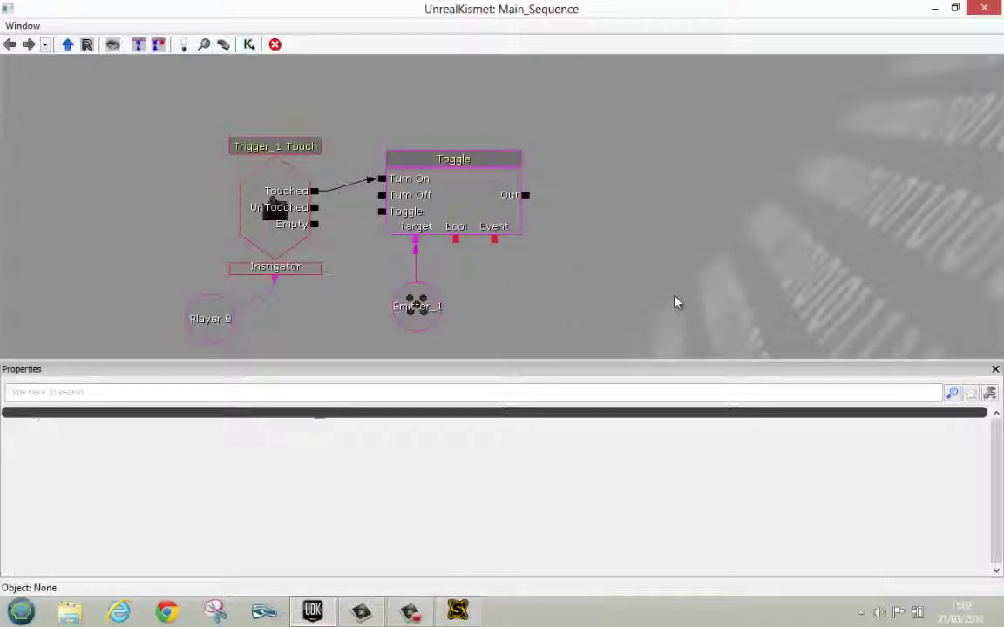
Create a ParticleEvent event from the explosion emitter, move it below and beside the Toggle node, and link Toggle's Event connector to it.
{"action": "right_click", "coordinate": [619, 209]}
{"action": "mouse_move", "coordinate": [719, 372]}
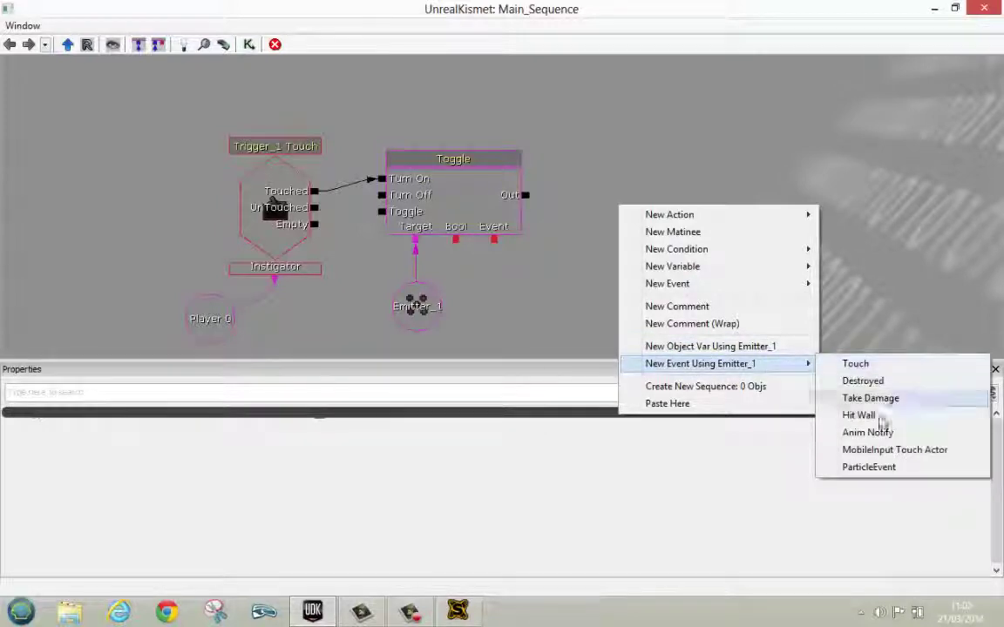
{"action": "left_click", "coordinate": [869, 468]}
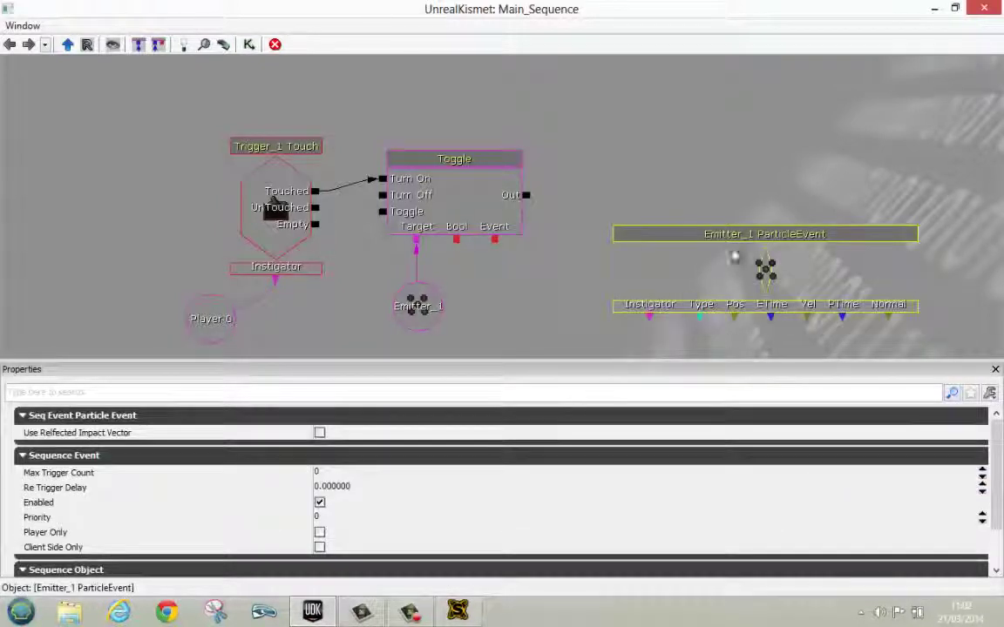
{"action": "left_click", "coordinate": [606, 277]}
{"action": "left_click", "coordinate": [735, 249]}
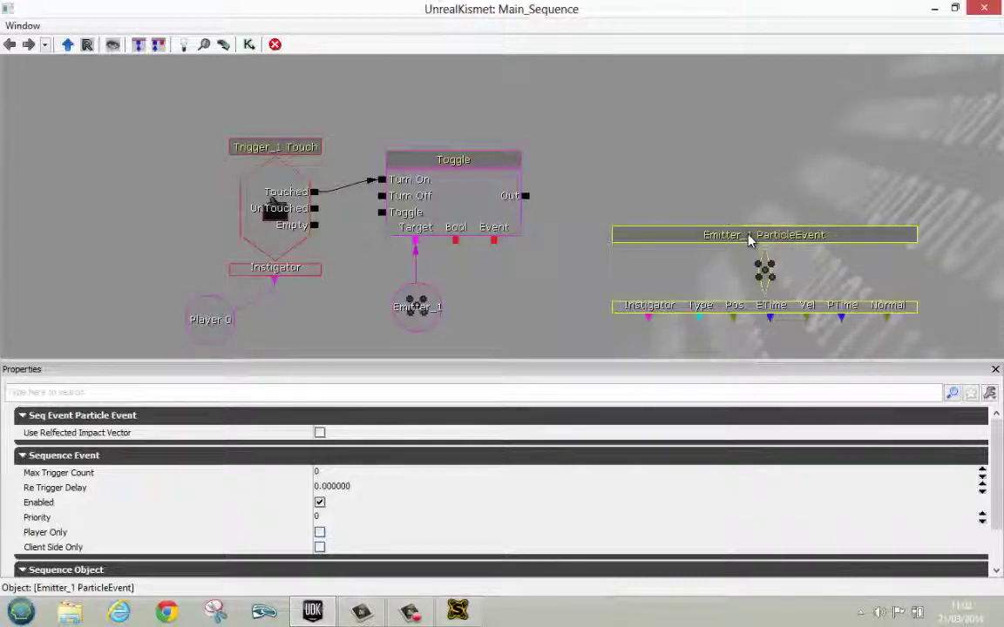
{"action": "mouse_move", "coordinate": [747, 237]}
{"action": "left_mouse_down", "text": "ctrl"}
{"action": "mouse_move", "coordinate": [695, 275]}
{"action": "mouse_move", "coordinate": [666, 270]}
{"action": "left_mouse_up", "text": "ctrl"}
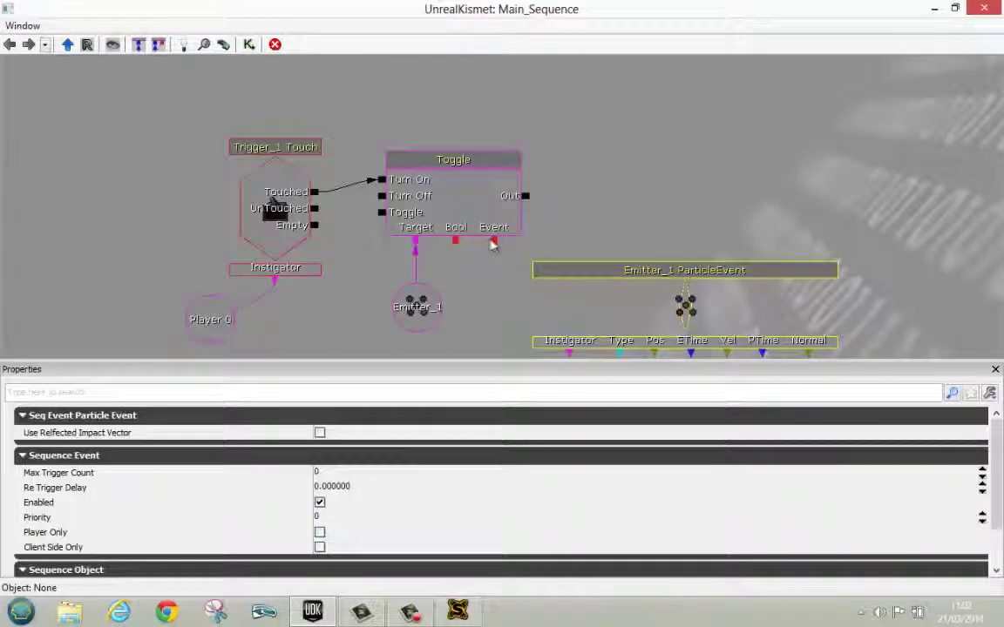
{"action": "left_click_drag", "start_coordinate": [494, 245], "coordinate": [621, 273]}
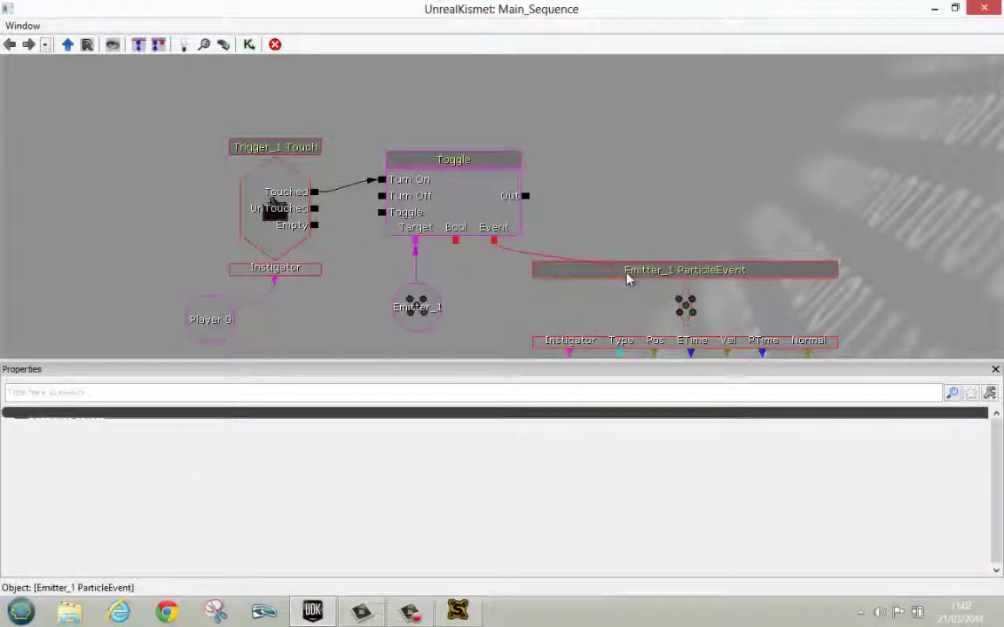
{"action": "left_click", "coordinate": [663, 197]}
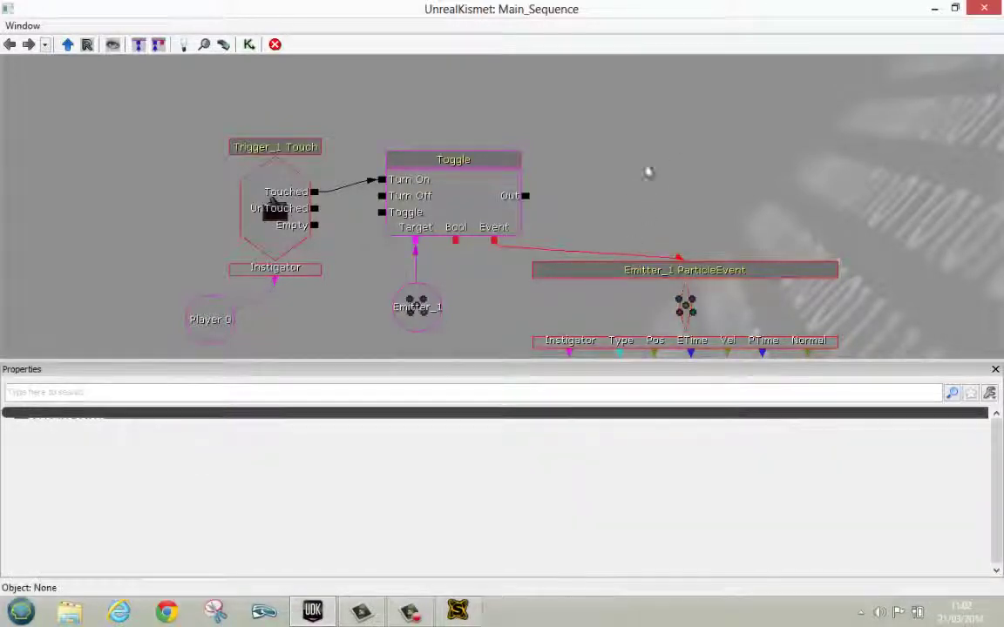
Add a Modify Health action beside the Toggle node and connect Toggle's Out to its In.
{"action": "right_click", "coordinate": [683, 130]}
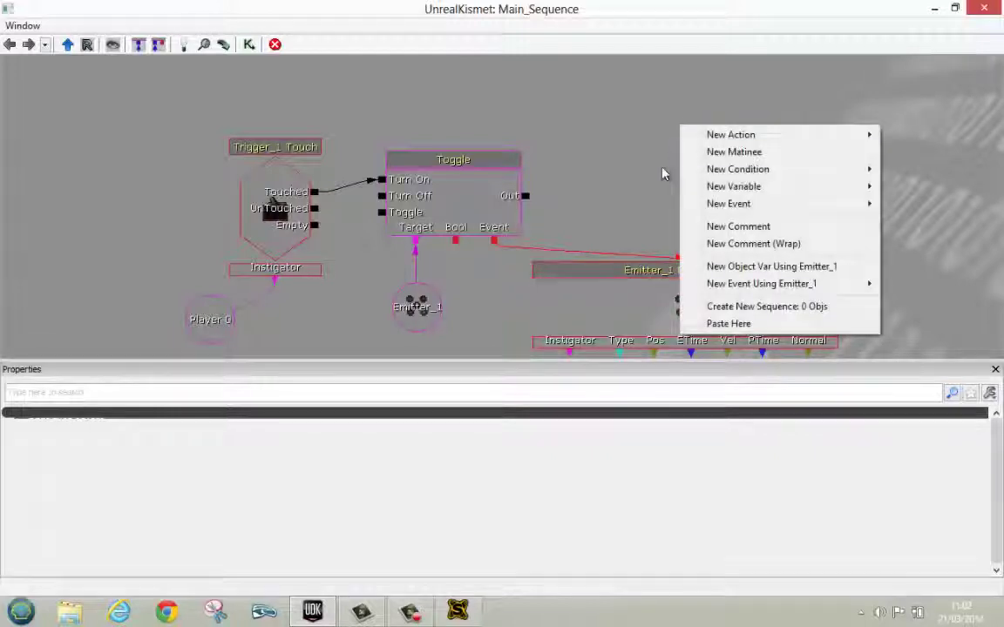
{"action": "mouse_move", "coordinate": [741, 140]}
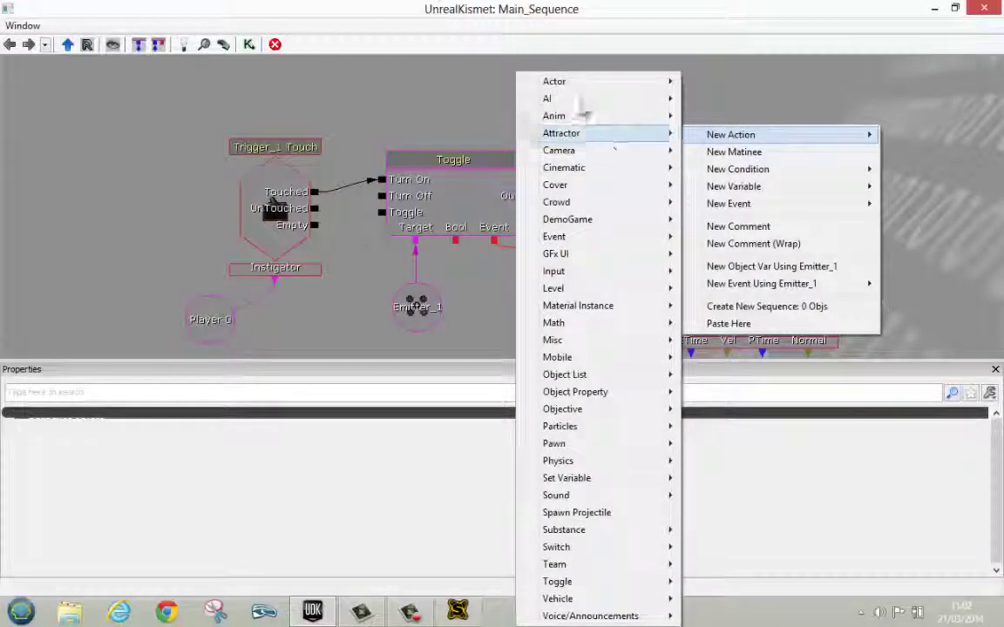
{"action": "mouse_move", "coordinate": [600, 81]}
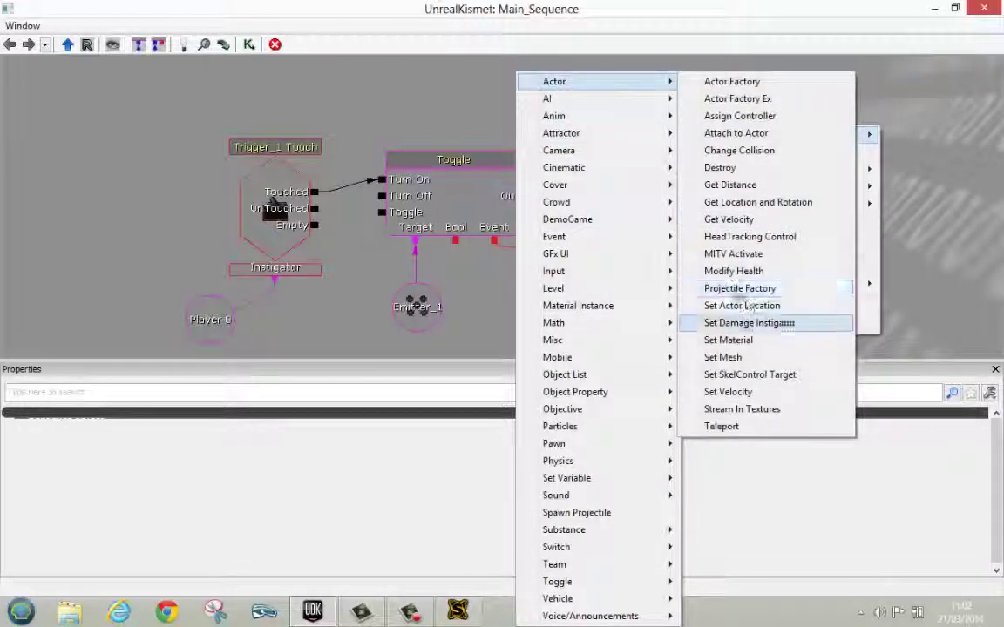
{"action": "left_click", "coordinate": [733, 271]}
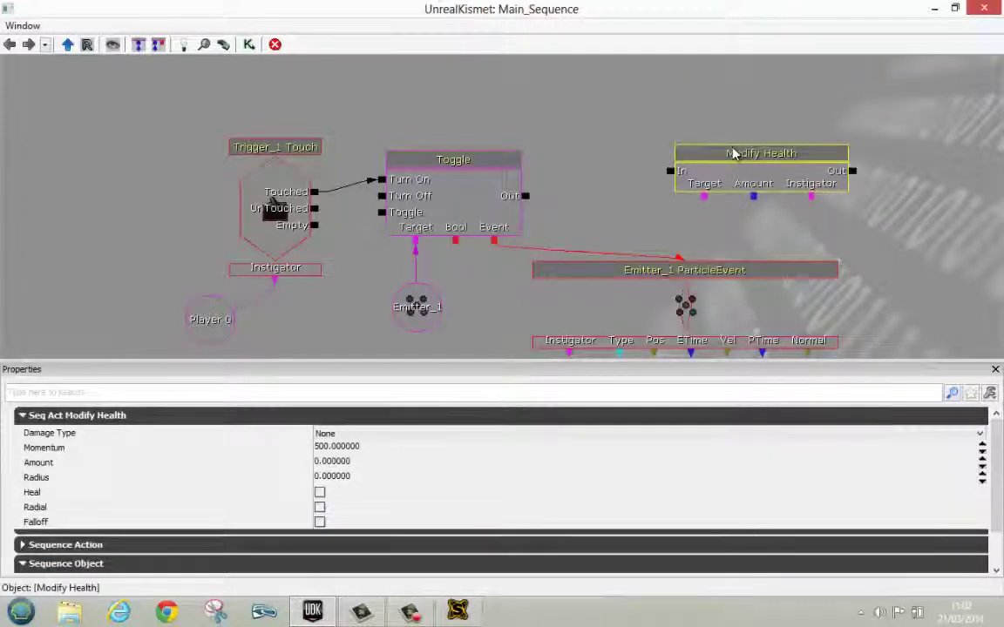
{"action": "mouse_move", "coordinate": [659, 144]}
{"action": "left_mouse_down", "text": "ctrl"}
{"action": "mouse_move", "coordinate": [610, 157]}
{"action": "mouse_move", "coordinate": [549, 197]}
{"action": "mouse_move", "coordinate": [526, 197]}
{"action": "mouse_move", "coordinate": [578, 200]}
{"action": "left_mouse_up", "text": "ctrl"}
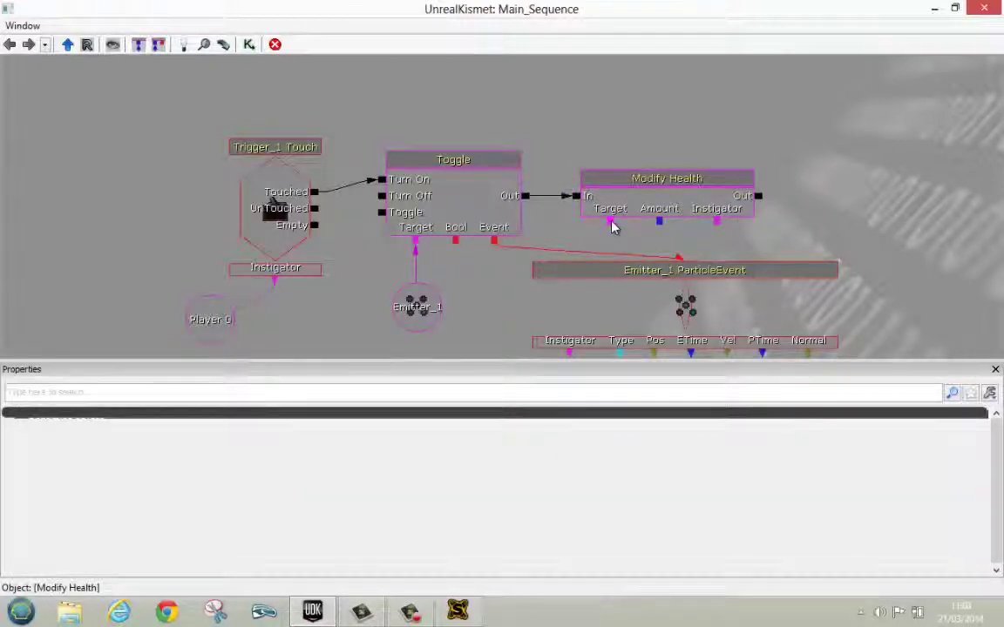
Link Modify Health's Target to the Player 0 variable and its Instigator to the Emitter_1 variable.
{"action": "left_click_drag", "start_coordinate": [610, 221], "coordinate": [244, 315]}
{"action": "left_click", "coordinate": [227, 323]}
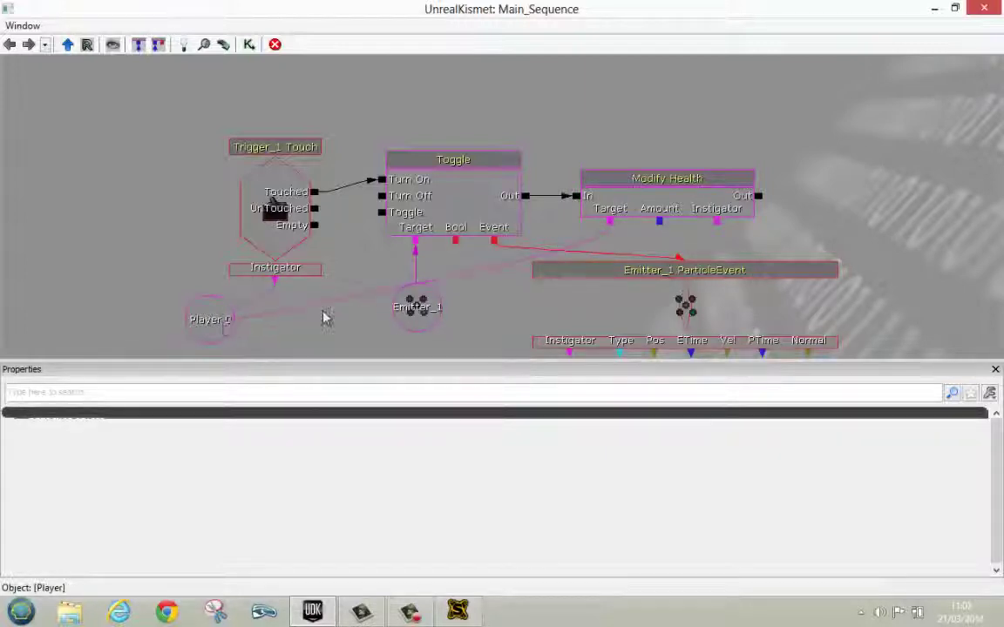
{"action": "left_click", "coordinate": [663, 244]}
{"action": "left_click", "coordinate": [716, 218]}
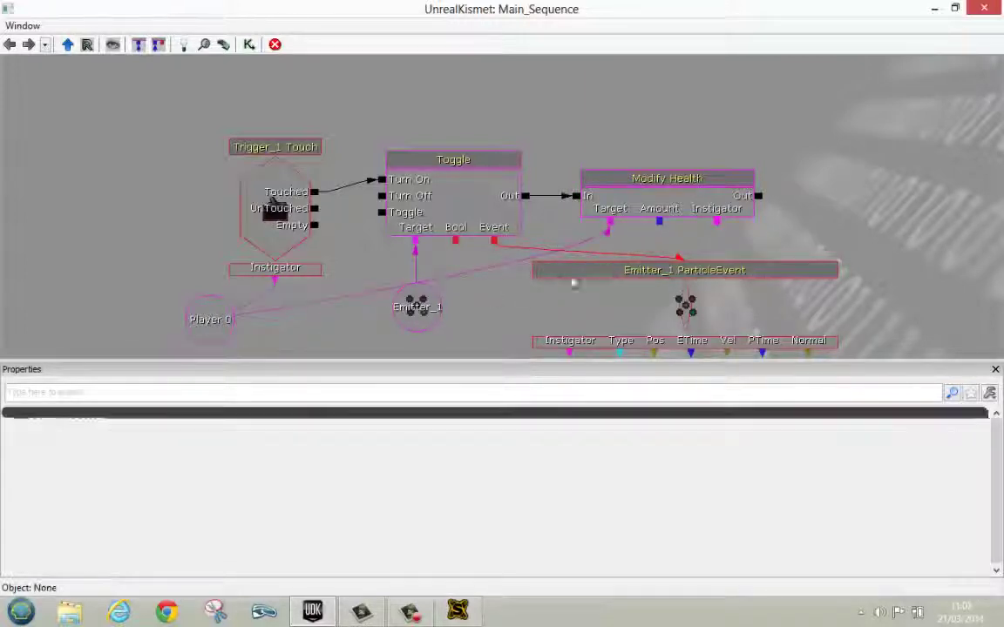
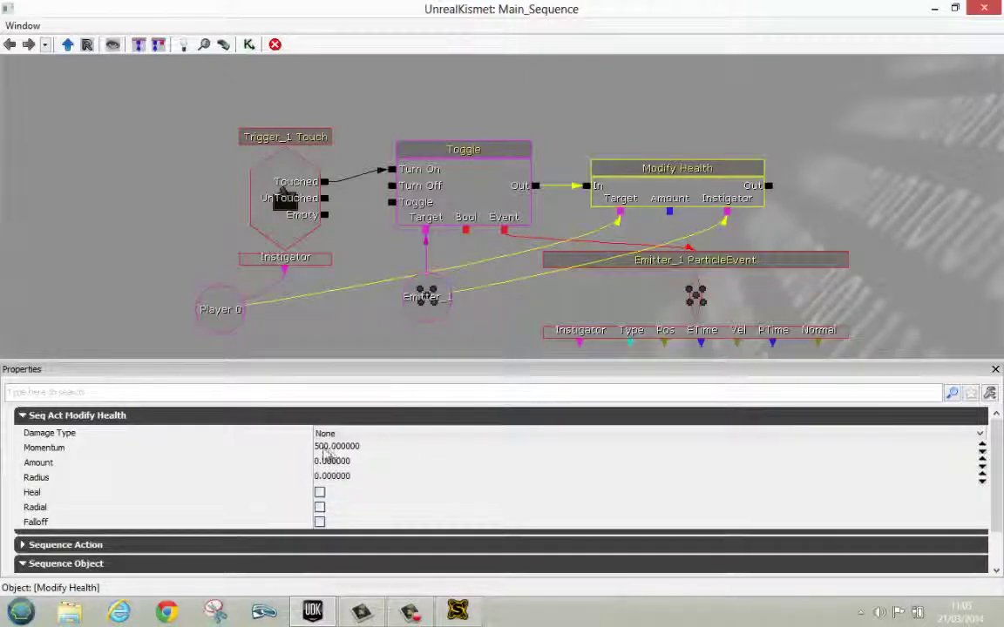
Set Modify Health's damage type to UTDmgType_ScorpionSelfDestruct, its amount to 50 and its radius to 360.
{"action": "left_click", "coordinate": [335, 446]}
{"action": "left_click", "coordinate": [370, 433]}
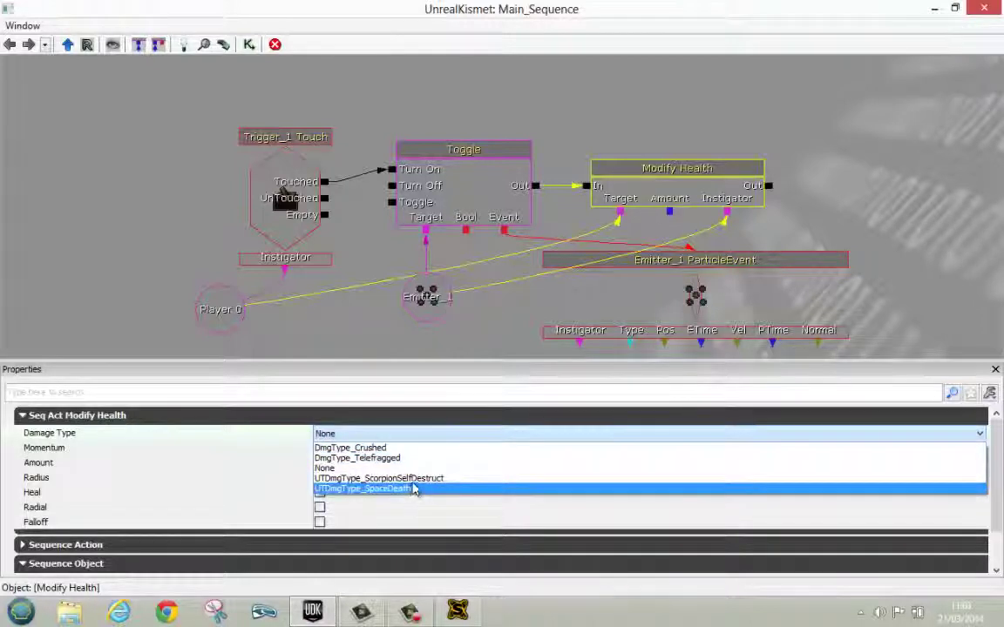
{"action": "left_click", "coordinate": [415, 480]}
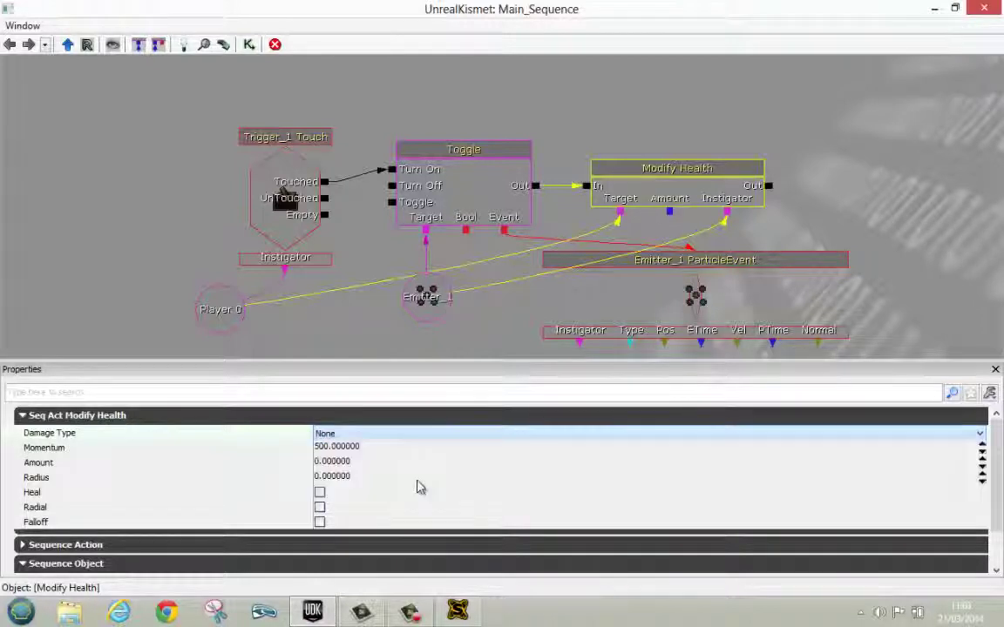
{"action": "left_click", "coordinate": [321, 466]}
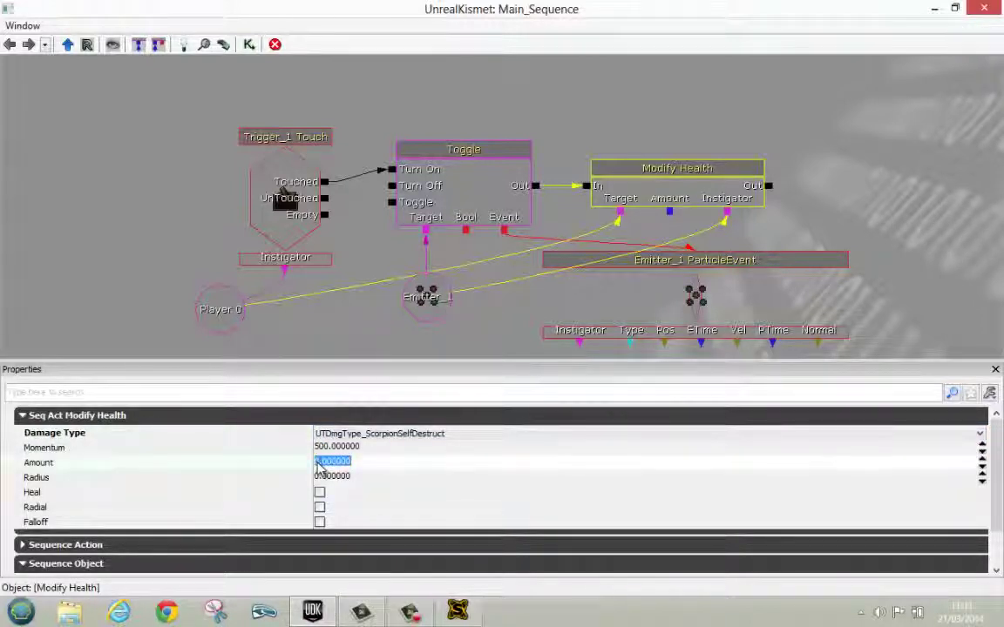
{"action": "type", "text": "50"}
{"action": "left_click", "coordinate": [340, 477]}
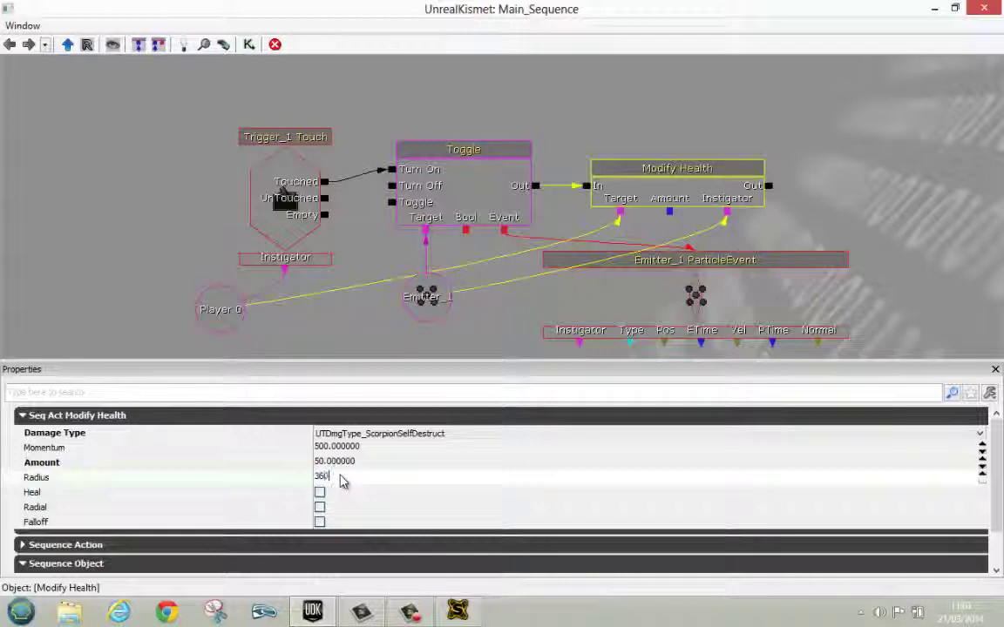
{"action": "key", "text": "Return"}
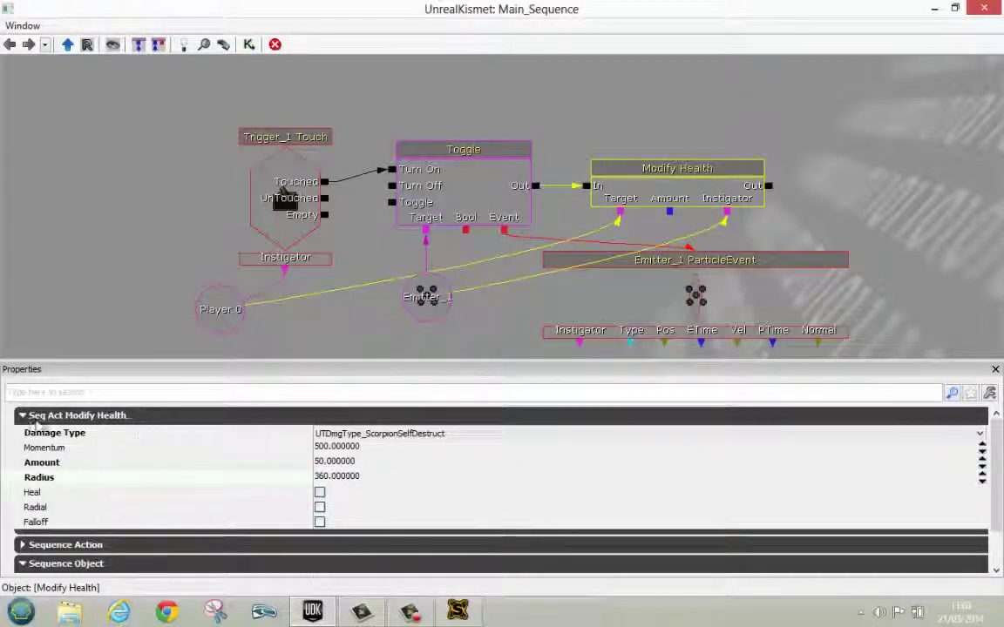
{"action": "left_click", "coordinate": [23, 546]}
{"action": "left_click", "coordinate": [23, 547]}
{"action": "left_click", "coordinate": [23, 417]}
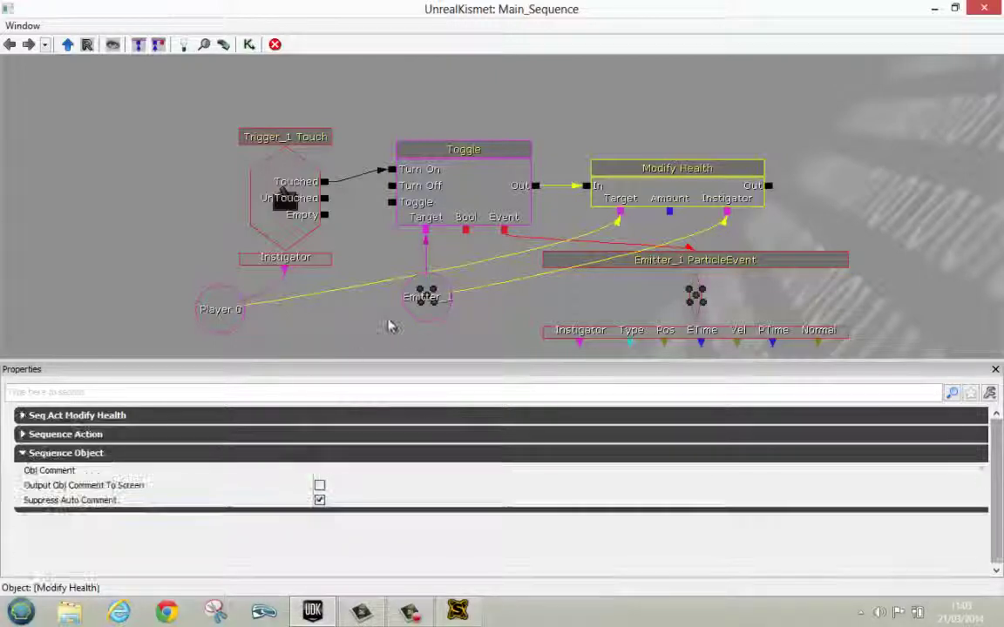
Set the emitter ParticleEvent's Max Trigger Count to 1 and deselect the node.
{"action": "left_click_drag", "start_coordinate": [571, 287], "coordinate": [607, 278]}
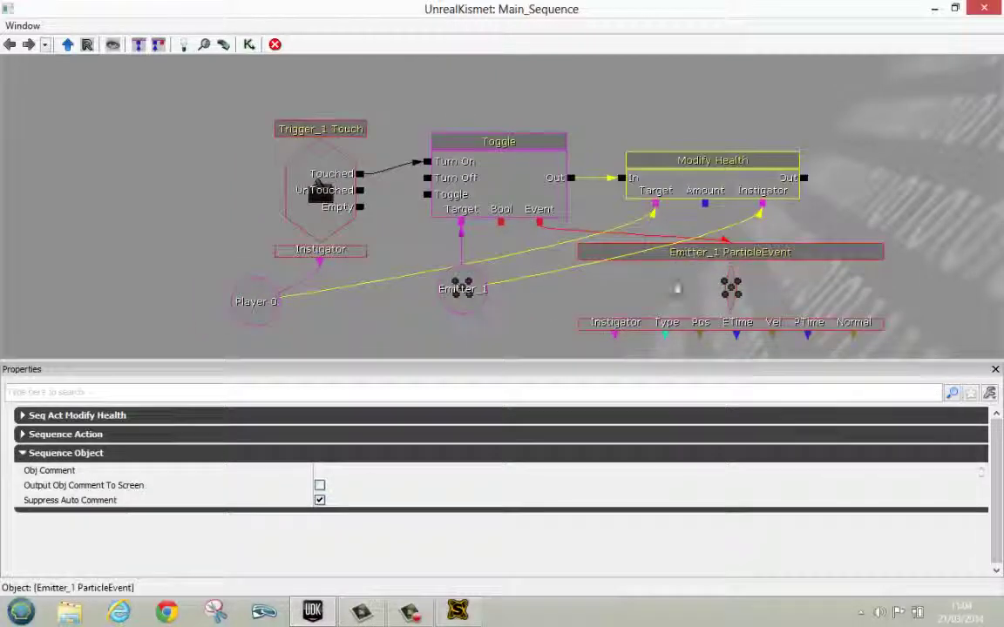
{"action": "left_click", "coordinate": [678, 287]}
{"action": "left_click", "coordinate": [330, 475]}
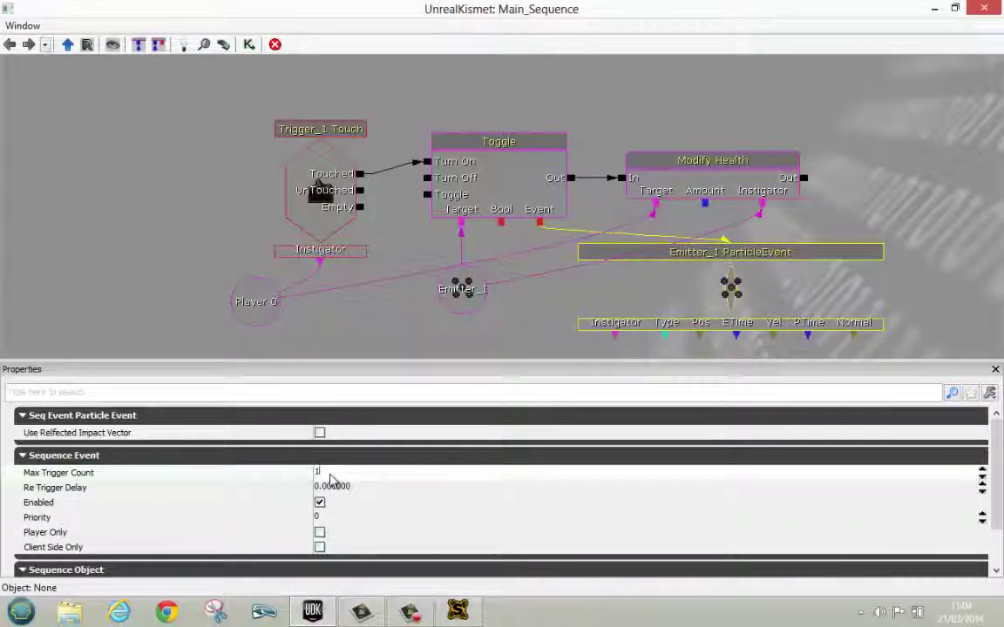
{"action": "key", "text": "Tab"}
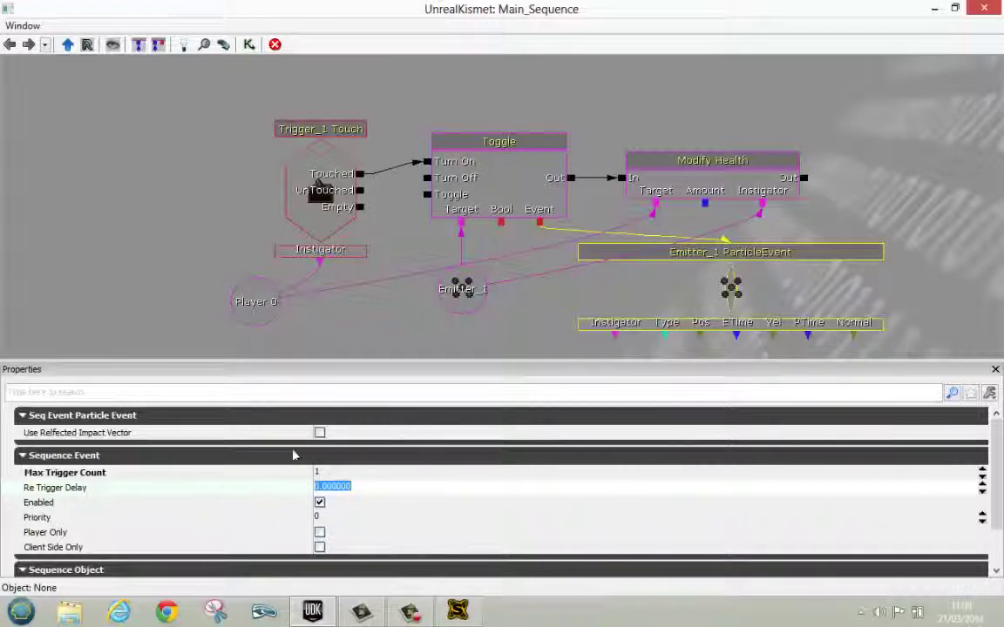
{"action": "left_click", "coordinate": [543, 312]}
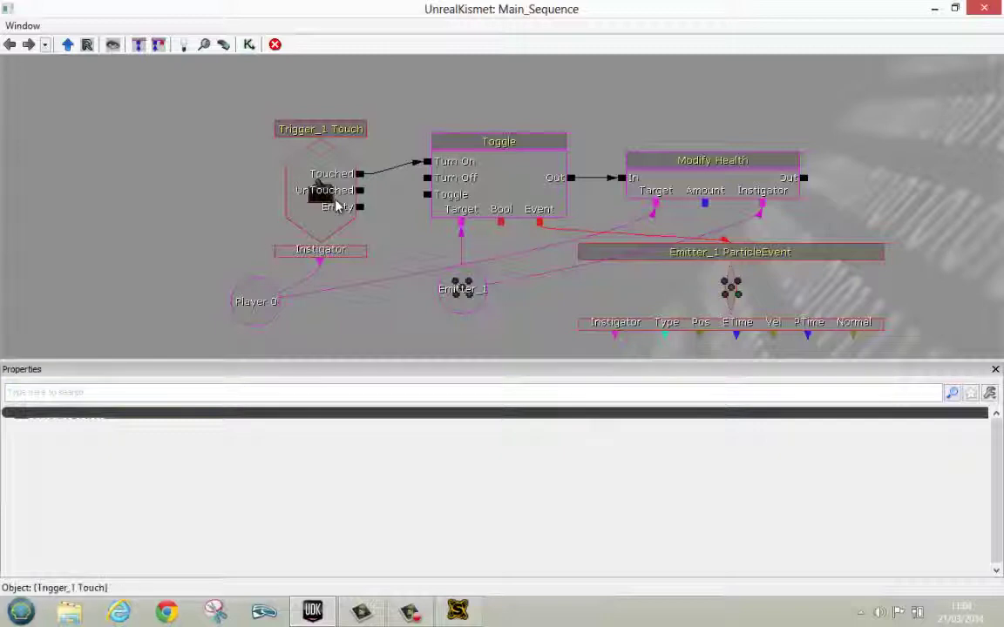
Review the properties of the trigger touch event, the Toggle and Modify Health actions, and the particle event.
{"action": "left_click", "coordinate": [348, 232]}
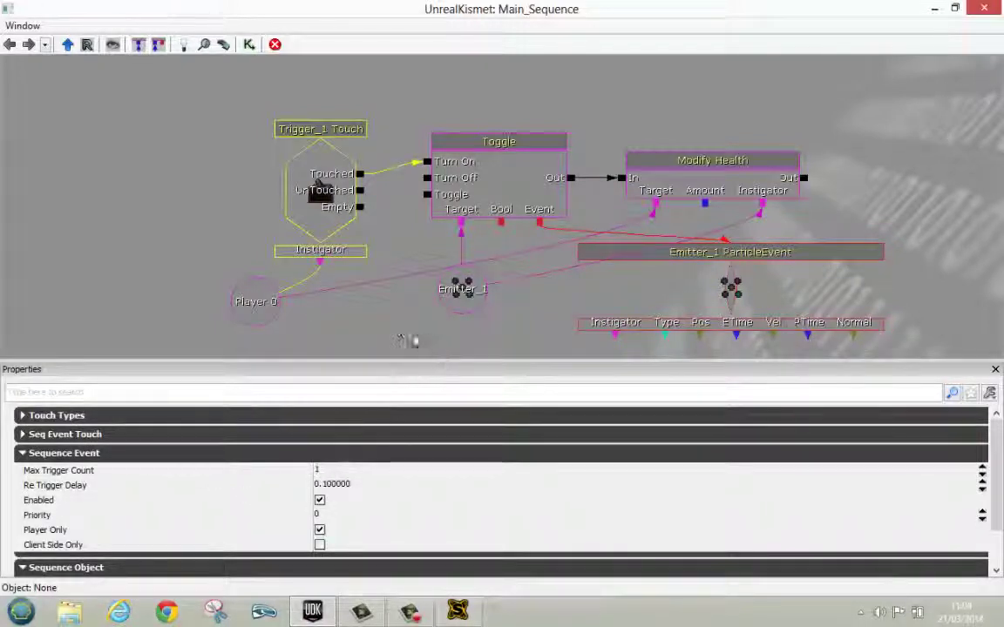
{"action": "left_click_drag", "start_coordinate": [451, 336], "coordinate": [471, 339]}
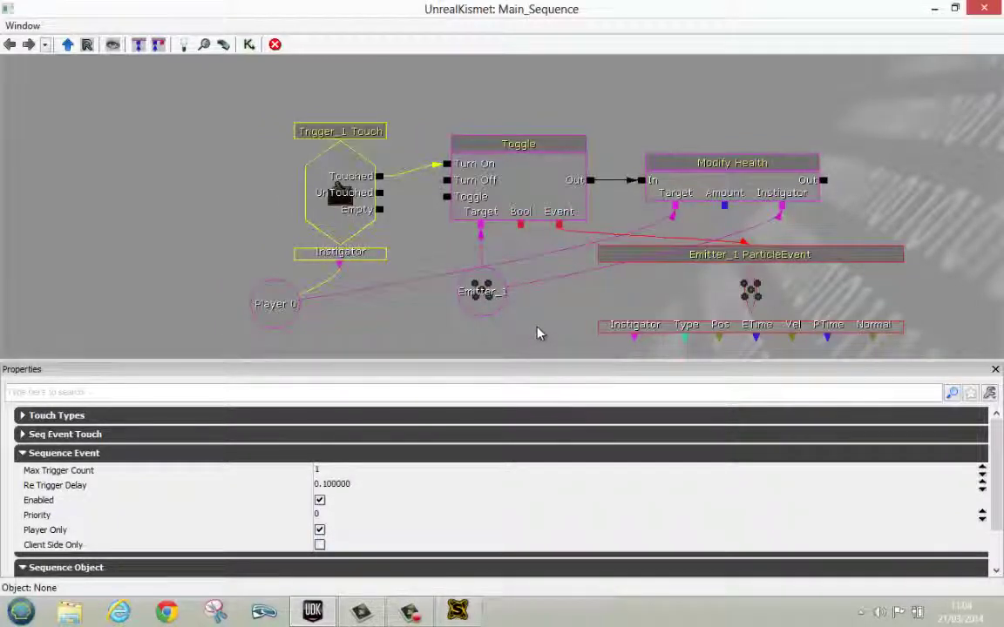
{"action": "left_click", "coordinate": [522, 215]}
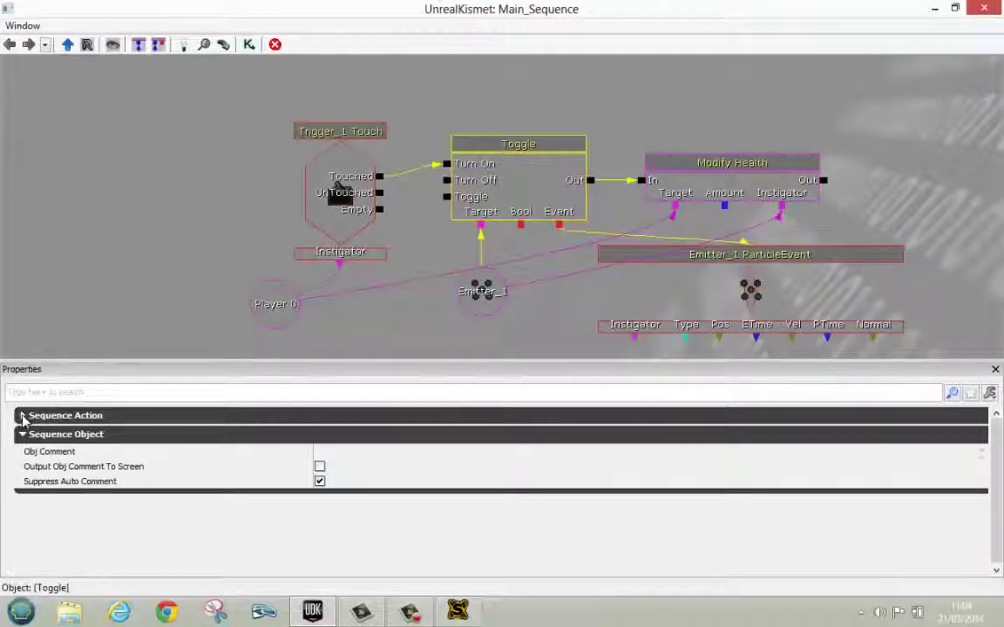
{"action": "left_click", "coordinate": [24, 417]}
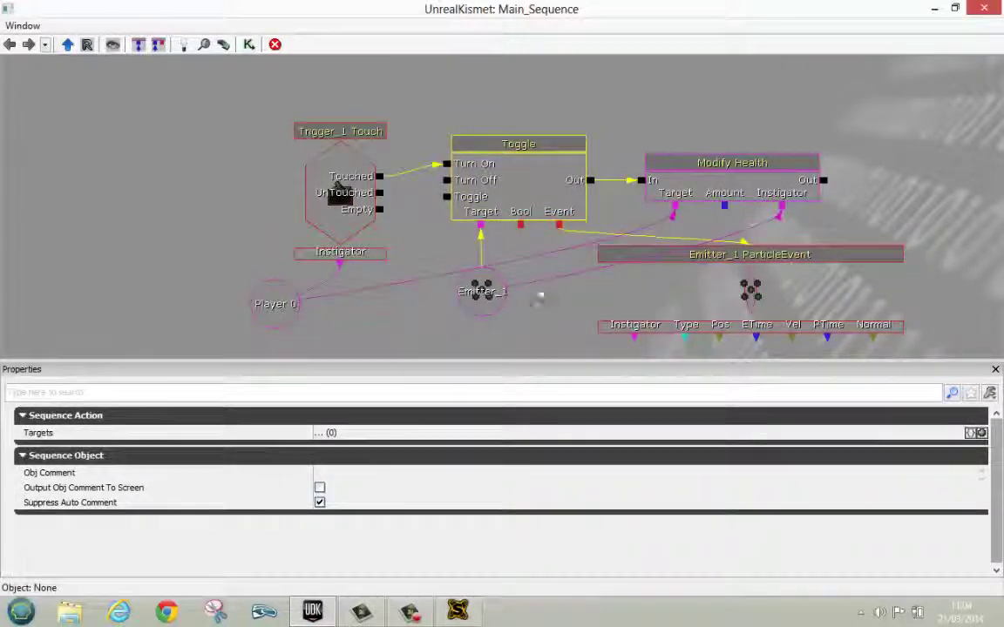
{"action": "left_click", "coordinate": [709, 186]}
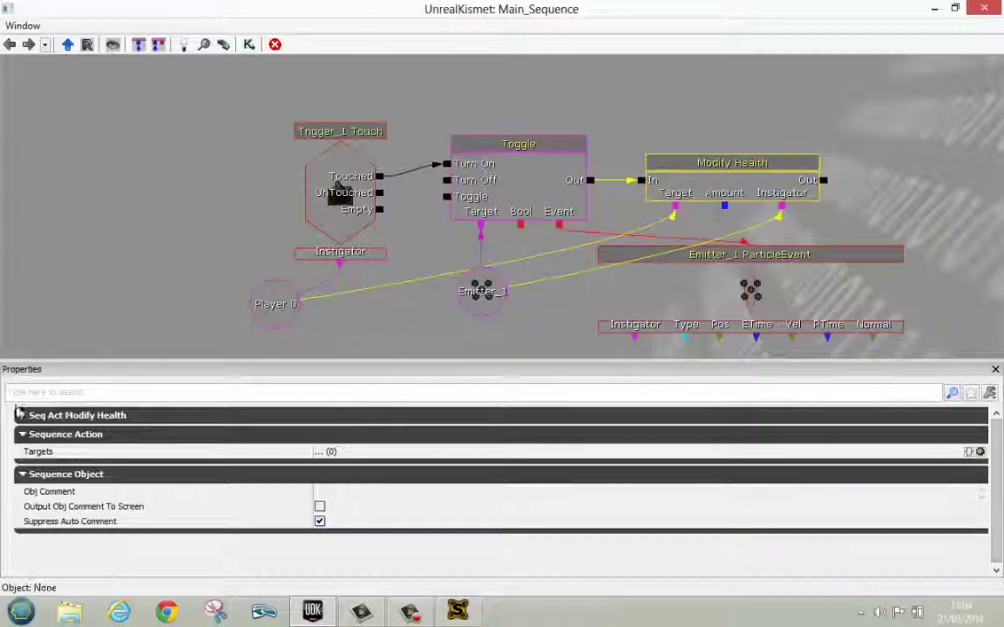
{"action": "left_click", "coordinate": [24, 416]}
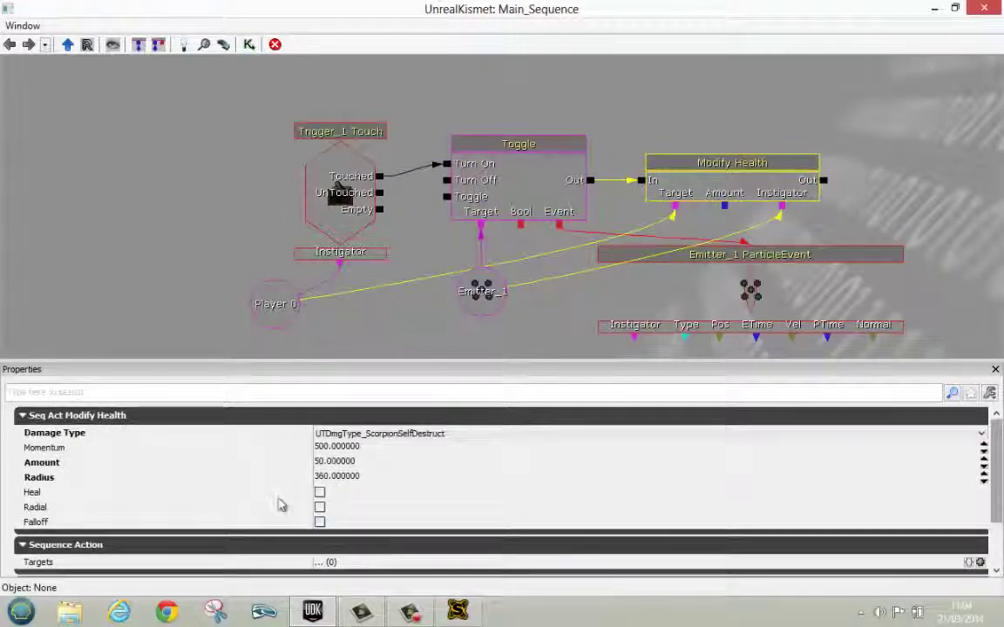
{"action": "left_click", "coordinate": [610, 336]}
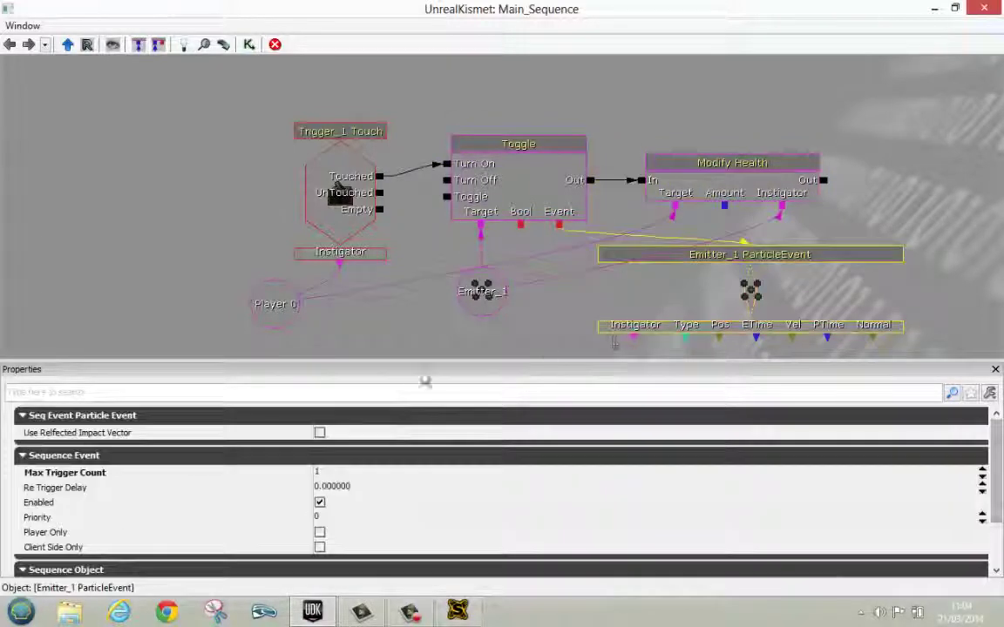
Minimize Kismet and move the trigger in the level right up to the barrel.
{"action": "left_click", "coordinate": [935, 11]}
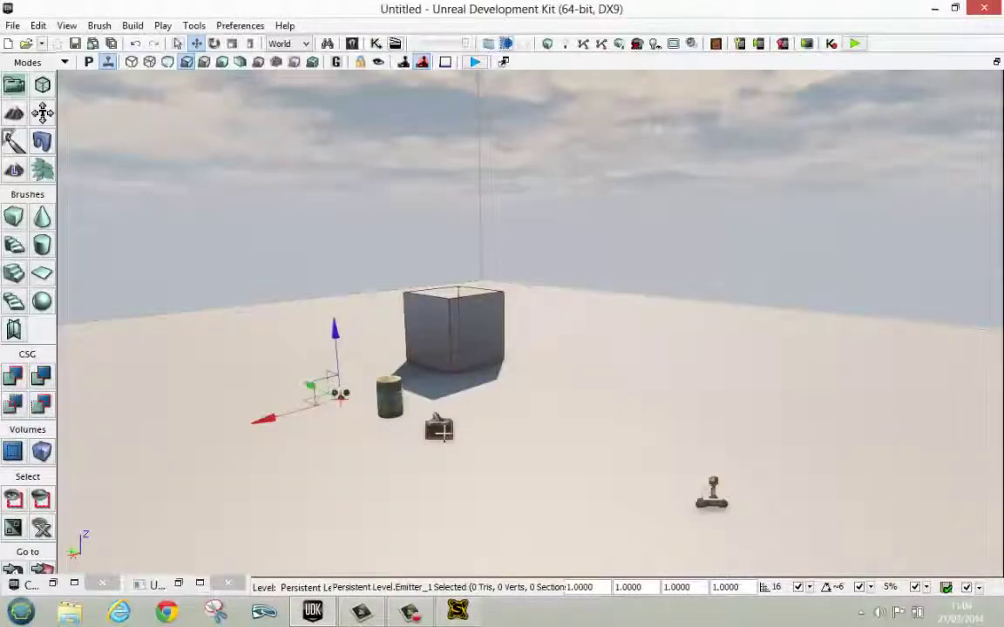
{"action": "left_click", "coordinate": [413, 443]}
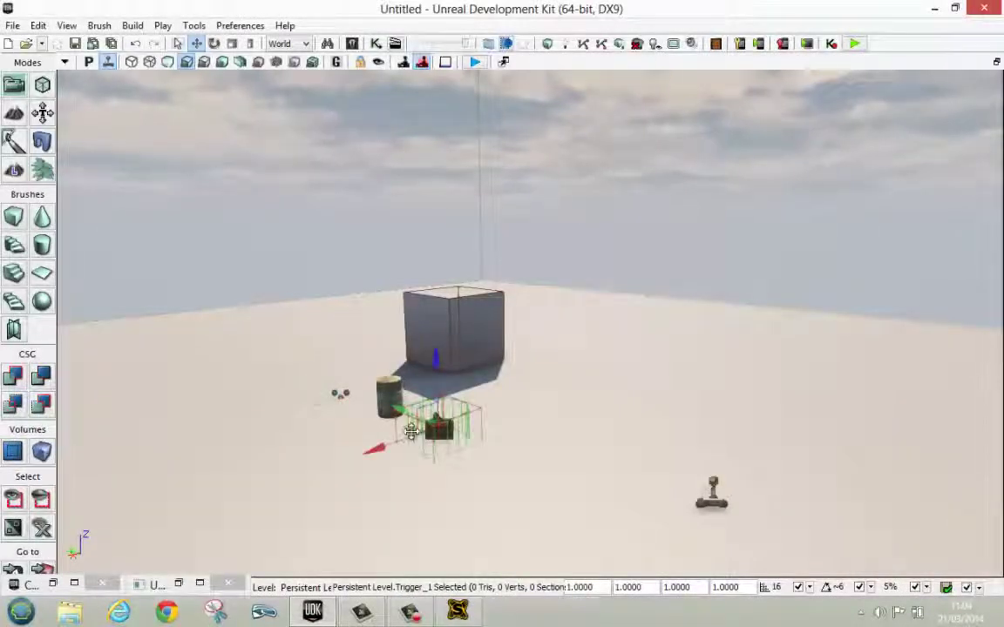
{"action": "left_click_drag", "start_coordinate": [405, 425], "coordinate": [350, 404]}
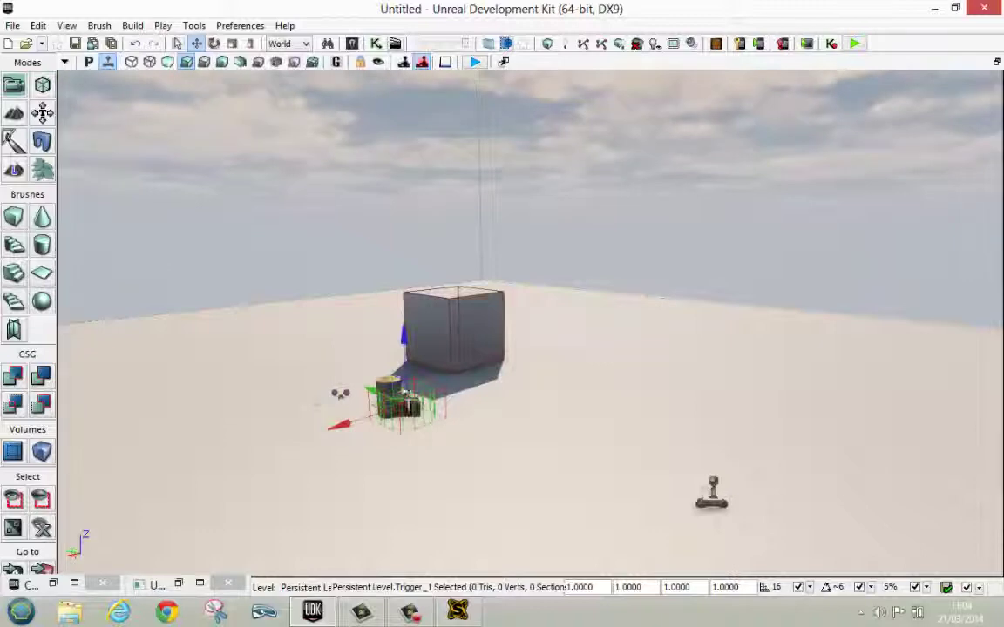
{"action": "scroll", "coordinate": [397, 392], "scroll_direction": "up", "scroll_amount": 8}
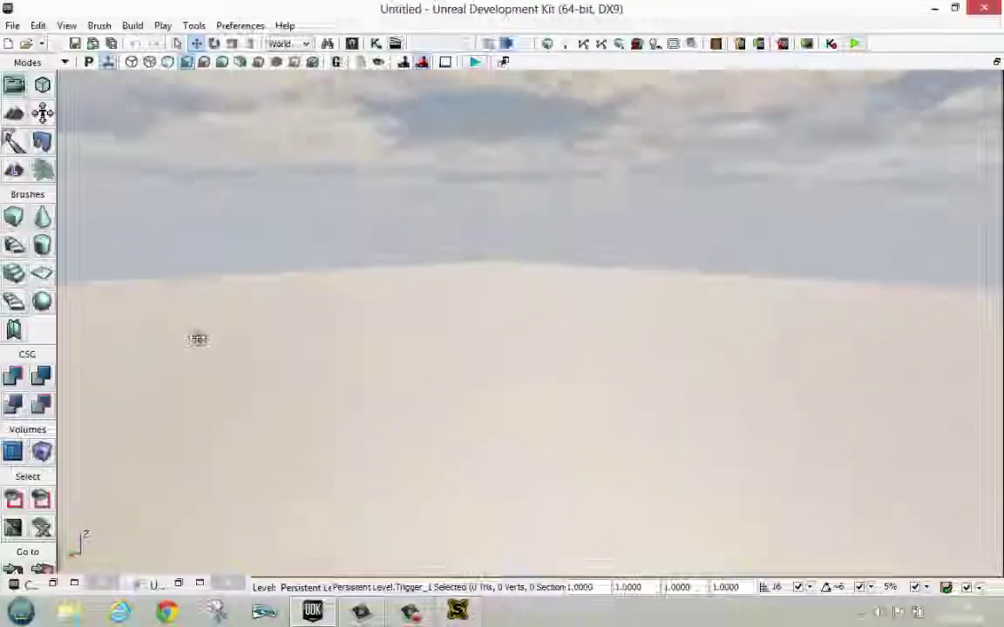
Select the particle emitter near the barrel and raise it above the ground.
{"action": "right_click_drag", "start_coordinate": [197, 338], "coordinate": [149, 322]}
{"action": "left_click_drag", "start_coordinate": [149, 323], "coordinate": [23, 355]}
{"action": "right_click_drag", "start_coordinate": [22, 355], "coordinate": [3, 347]}
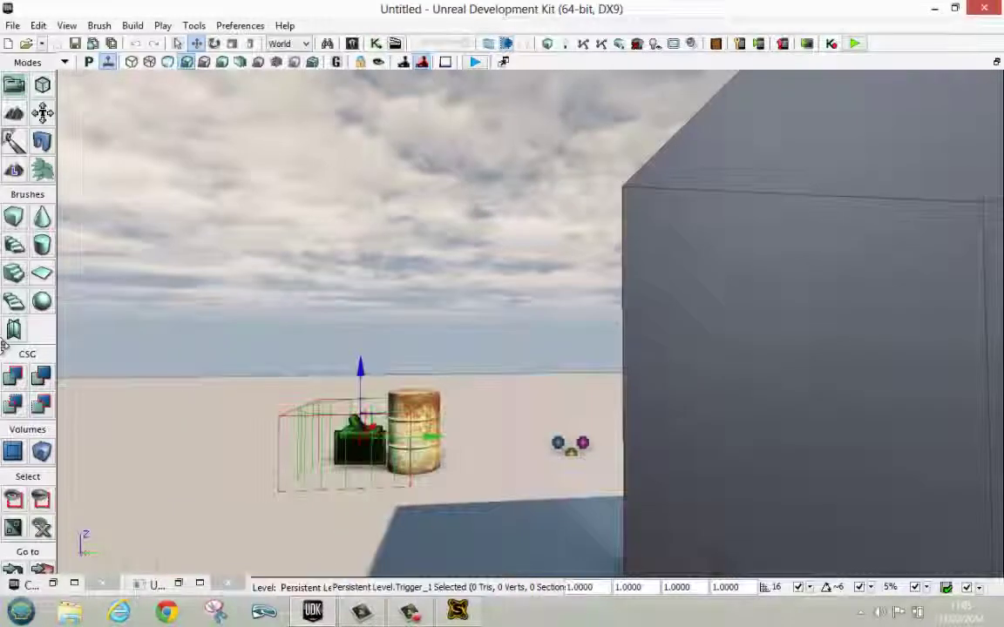
{"action": "scroll", "coordinate": [113, 459], "scroll_direction": "up", "scroll_amount": 5}
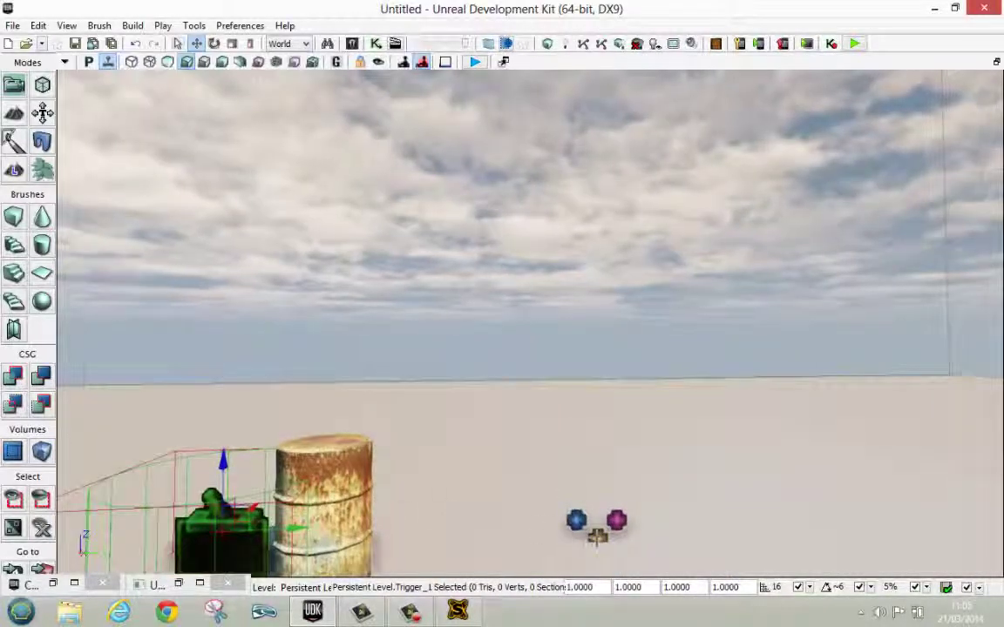
{"action": "left_click", "coordinate": [598, 533]}
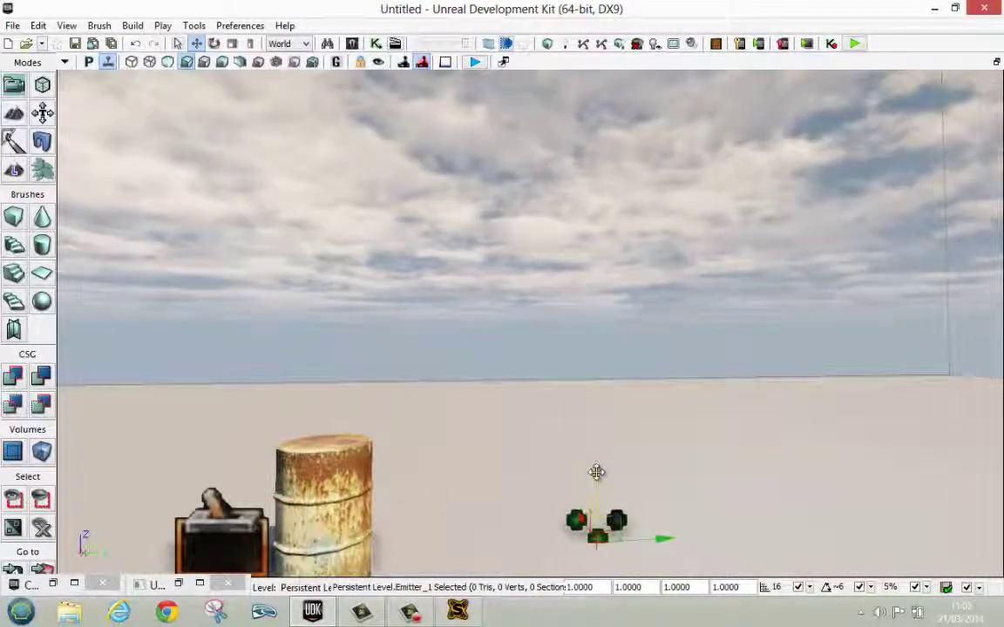
{"action": "left_click_drag", "start_coordinate": [594, 443], "coordinate": [599, 419]}
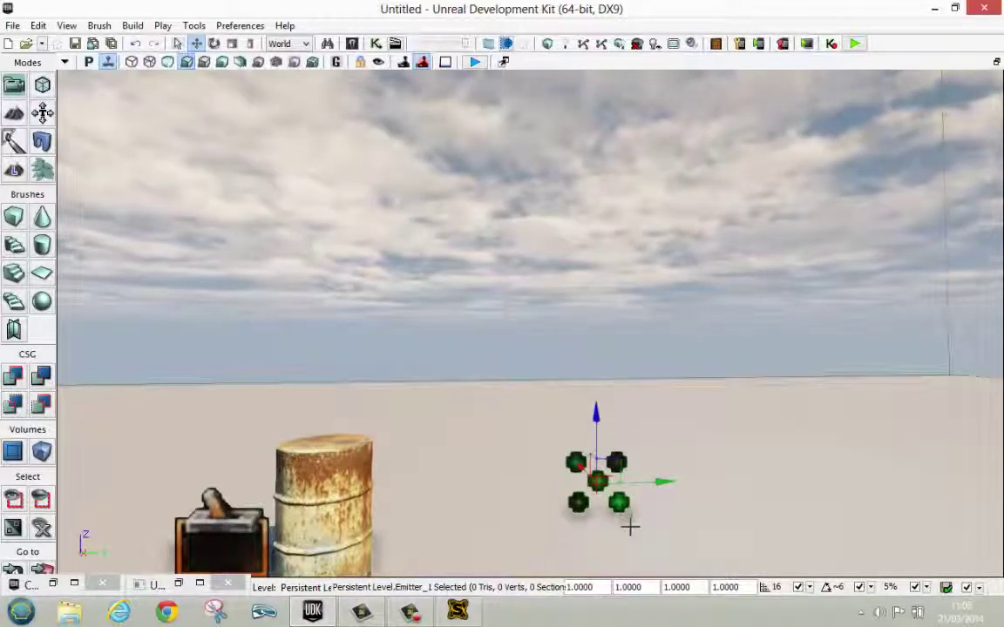
Rotate the emitter about its vertical axis and move it closer to the barrel.
{"action": "key", "text": "space"}
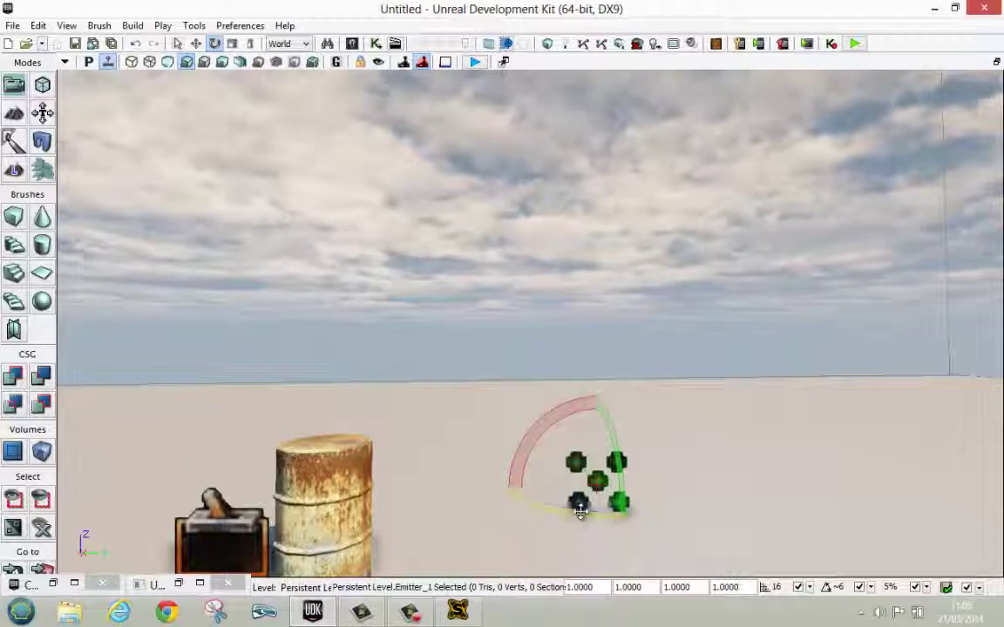
{"action": "left_click_drag", "start_coordinate": [578, 504], "coordinate": [515, 510]}
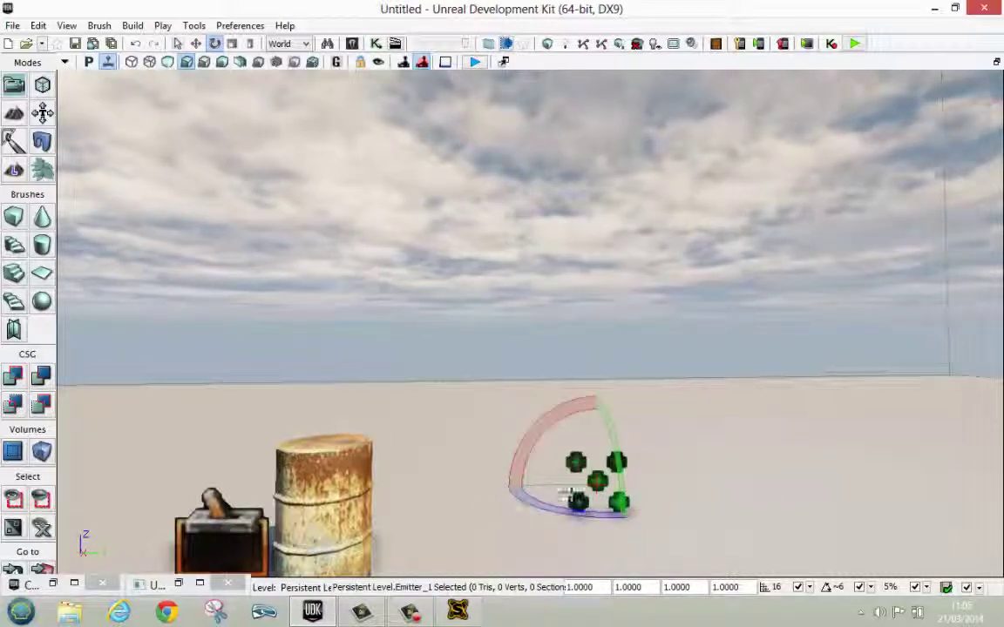
{"action": "key", "text": "space"}
{"action": "key", "text": "space"}
{"action": "key", "text": "space"}
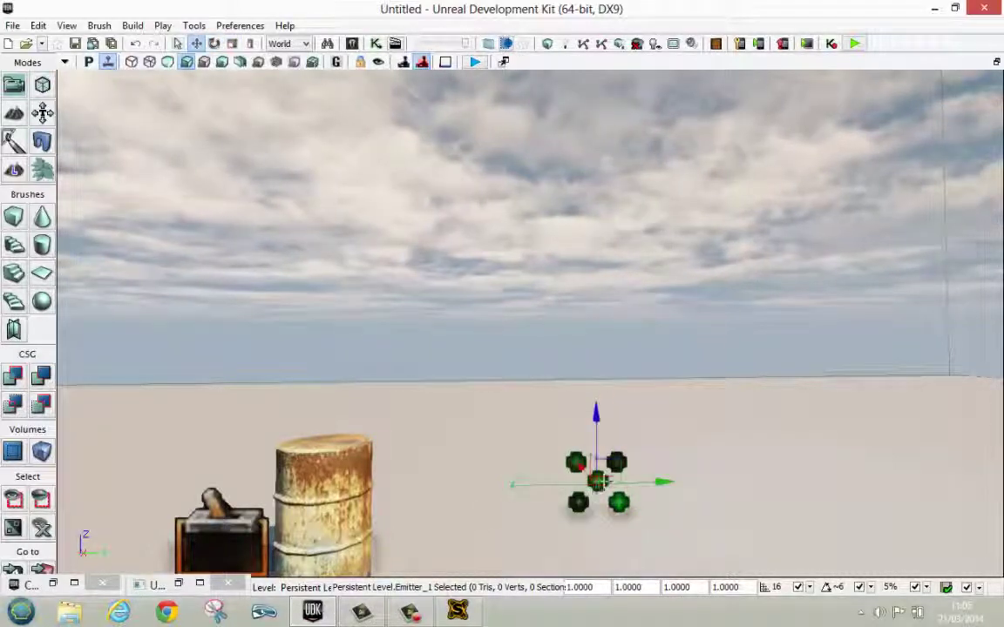
{"action": "left_click_drag", "start_coordinate": [602, 481], "coordinate": [512, 508]}
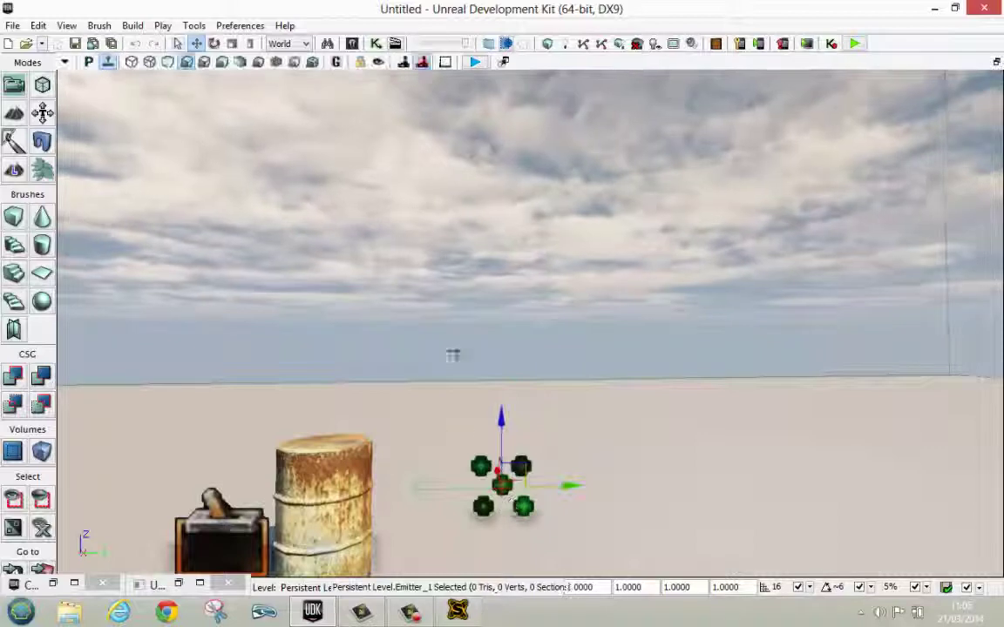
Build the level, dismiss the map check, and playtest the explosion by walking up to the barrel before ending the preview.
{"action": "left_click", "coordinate": [620, 45]}
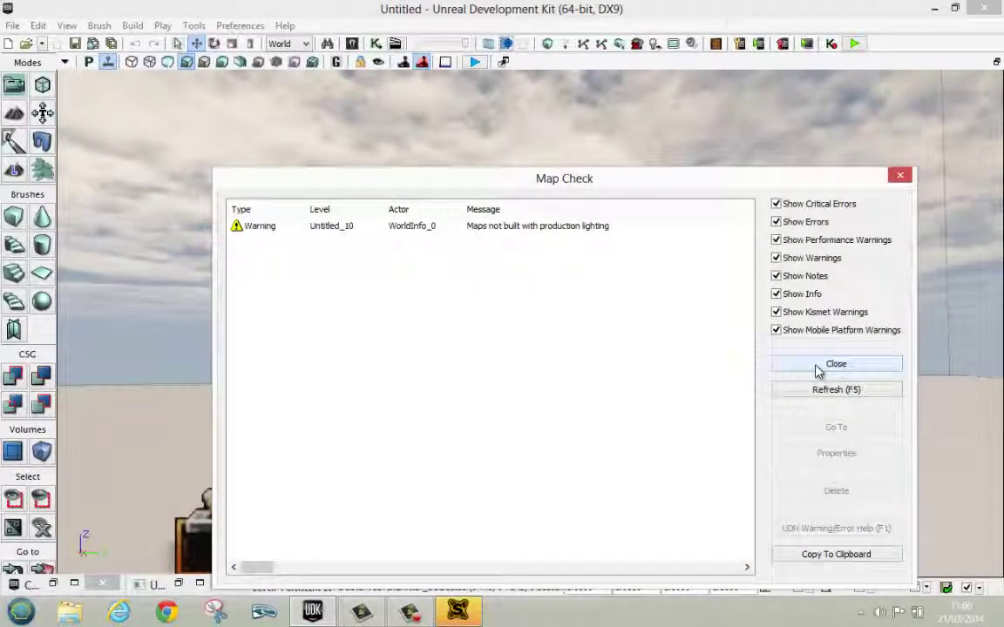
{"action": "left_click", "coordinate": [819, 370]}
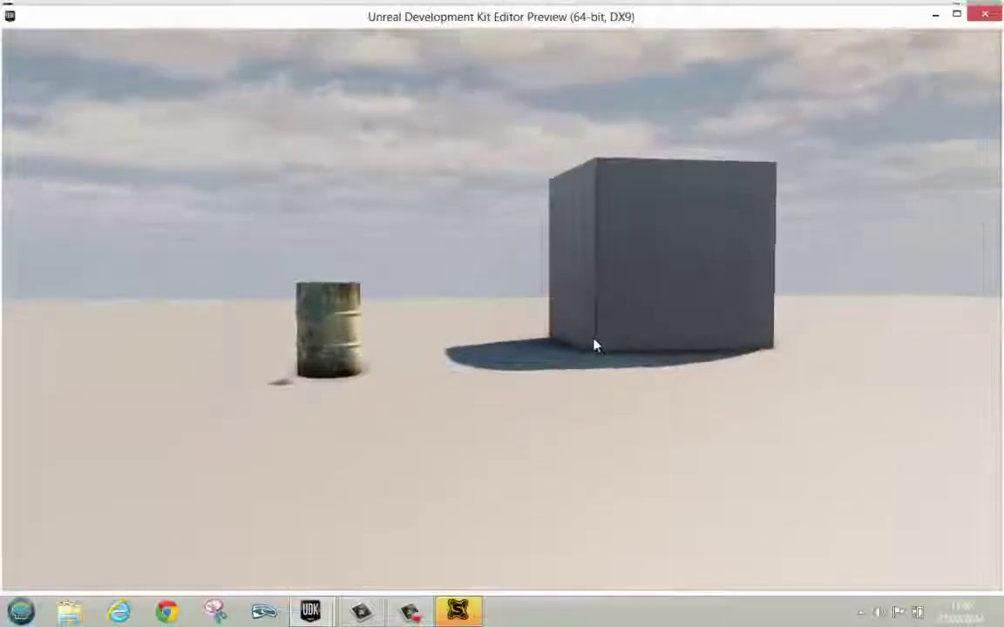
{"action": "key", "text": "w"}
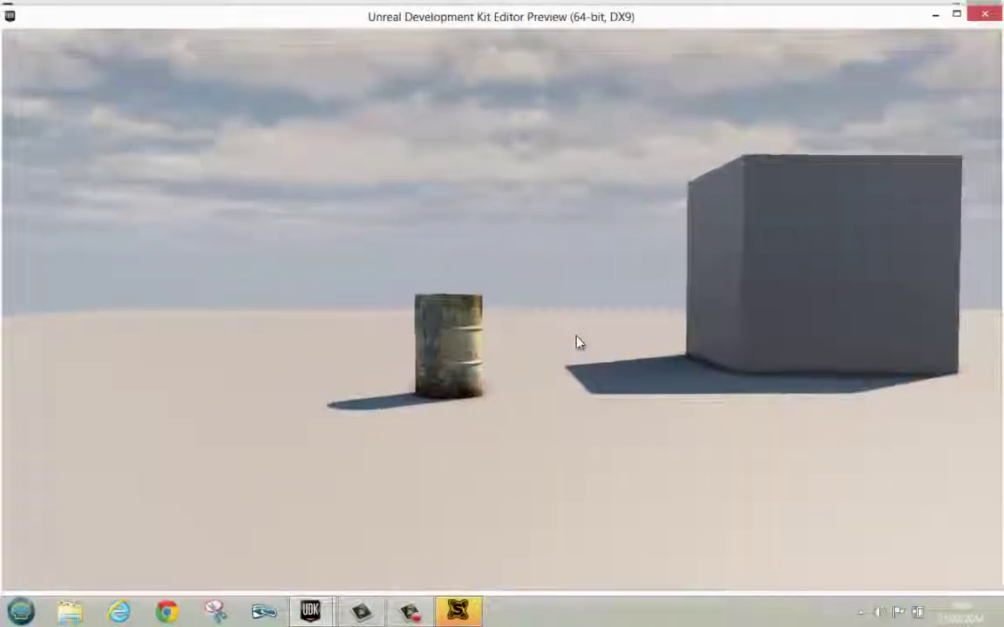
{"action": "key", "text": "w"}
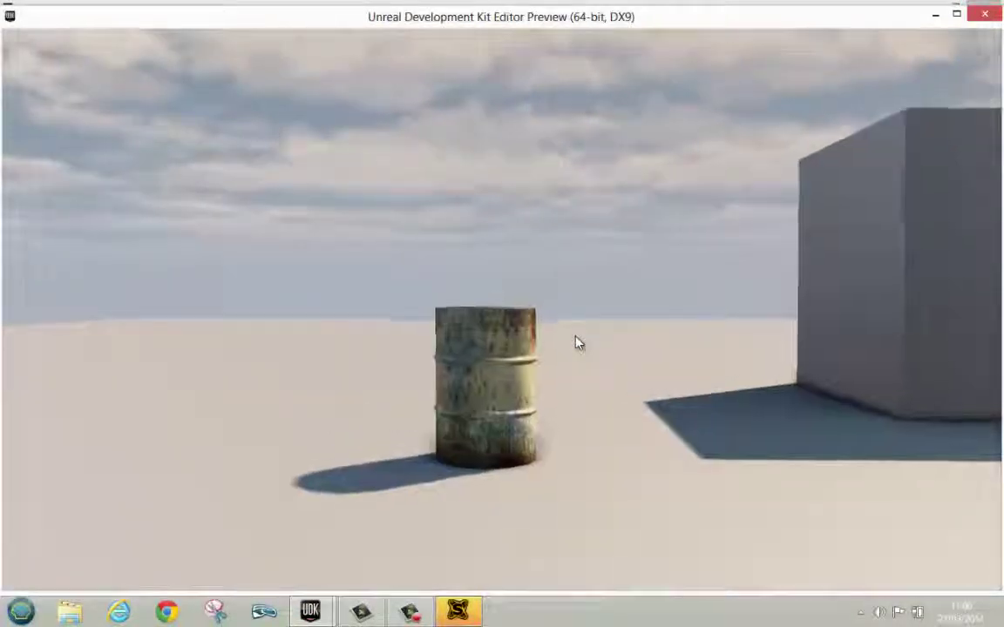
{"action": "key", "text": "w"}
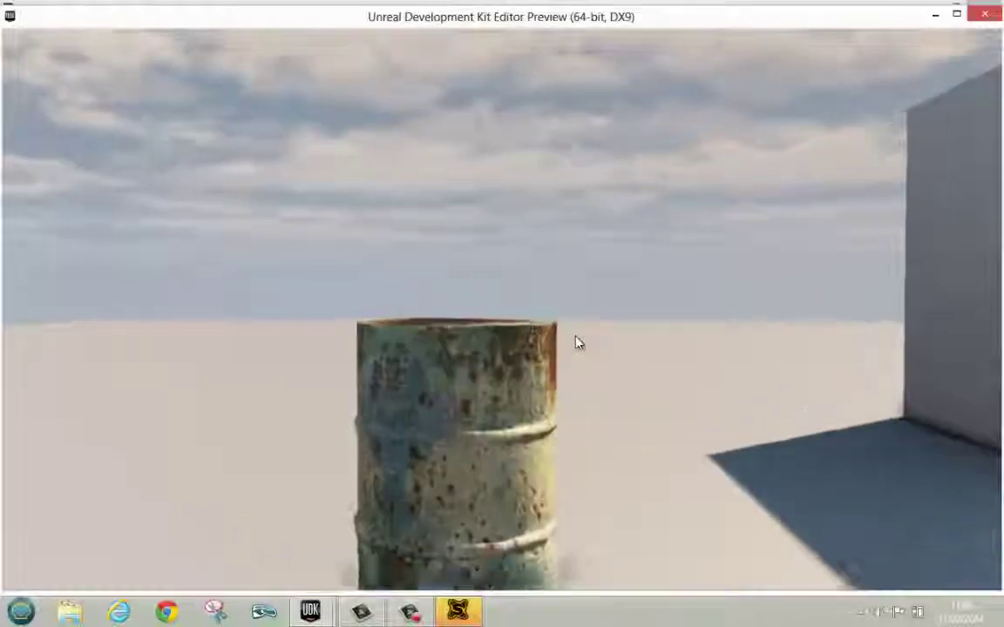
{"action": "key", "text": "w"}
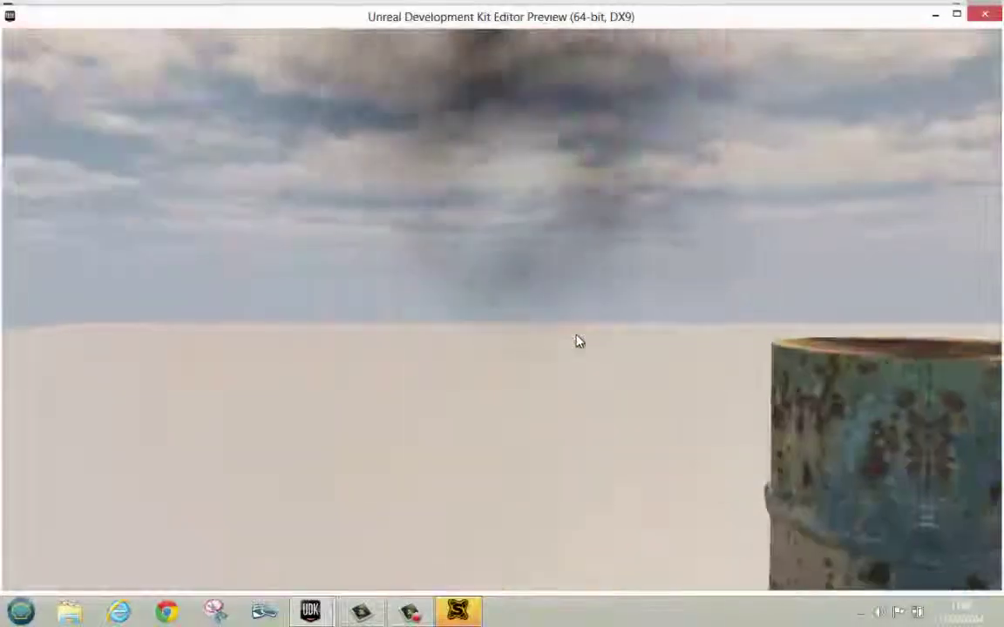
{"action": "key", "text": "w"}
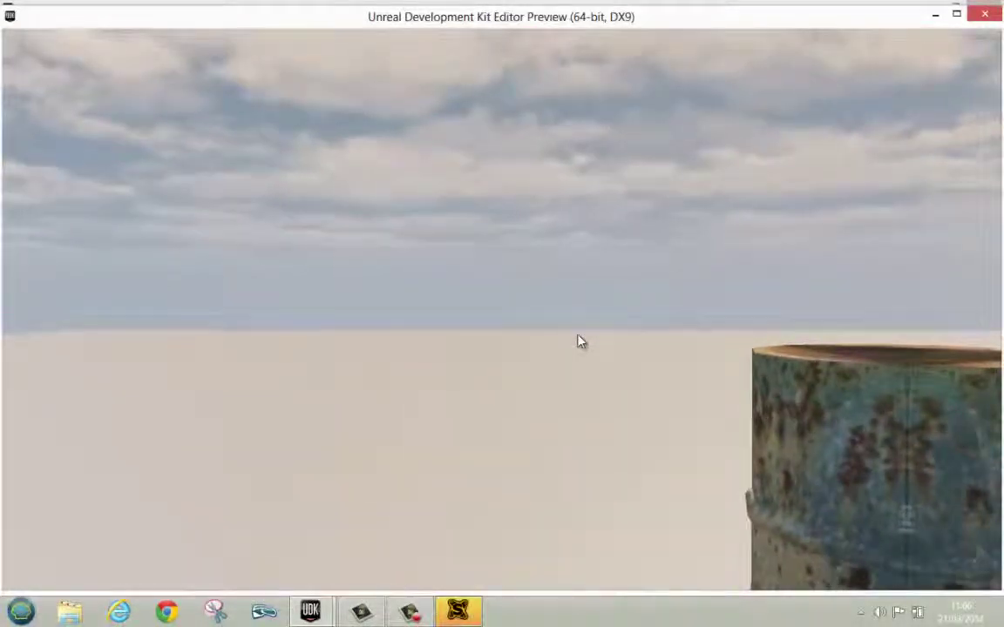
{"action": "key", "text": "w"}
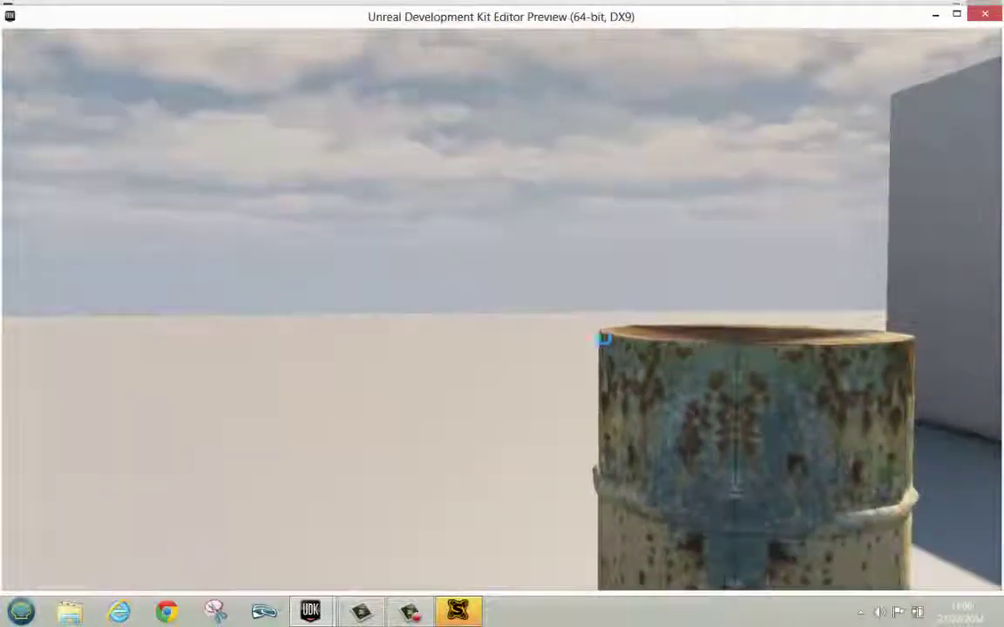
{"action": "key", "text": "Escape"}
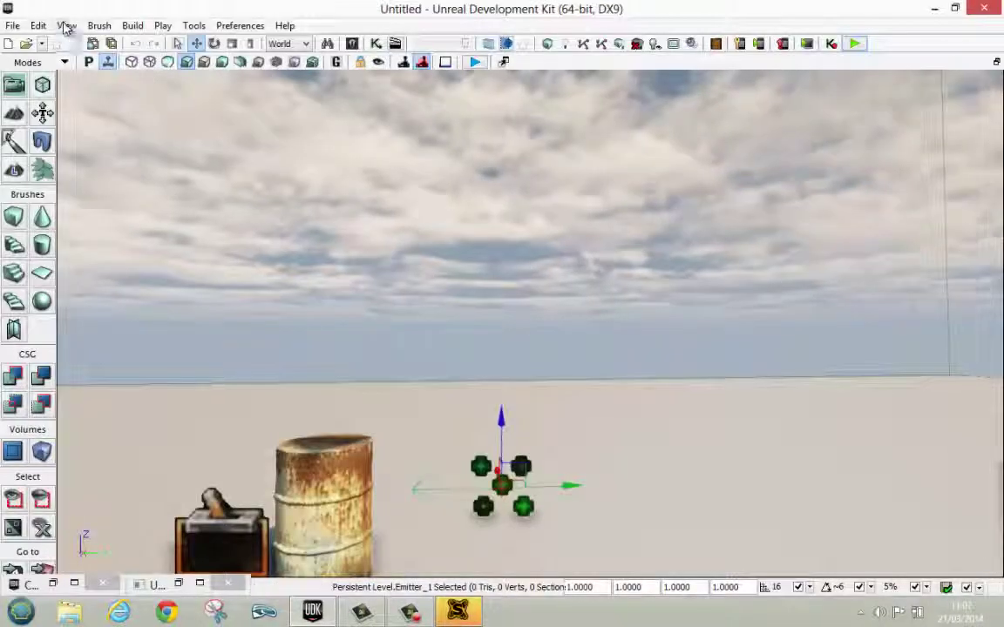
Set the world's Default Game Type and Game Type For PIE to utgame in the World Properties.
{"action": "left_click", "coordinate": [66, 27]}
{"action": "left_click", "coordinate": [127, 101]}
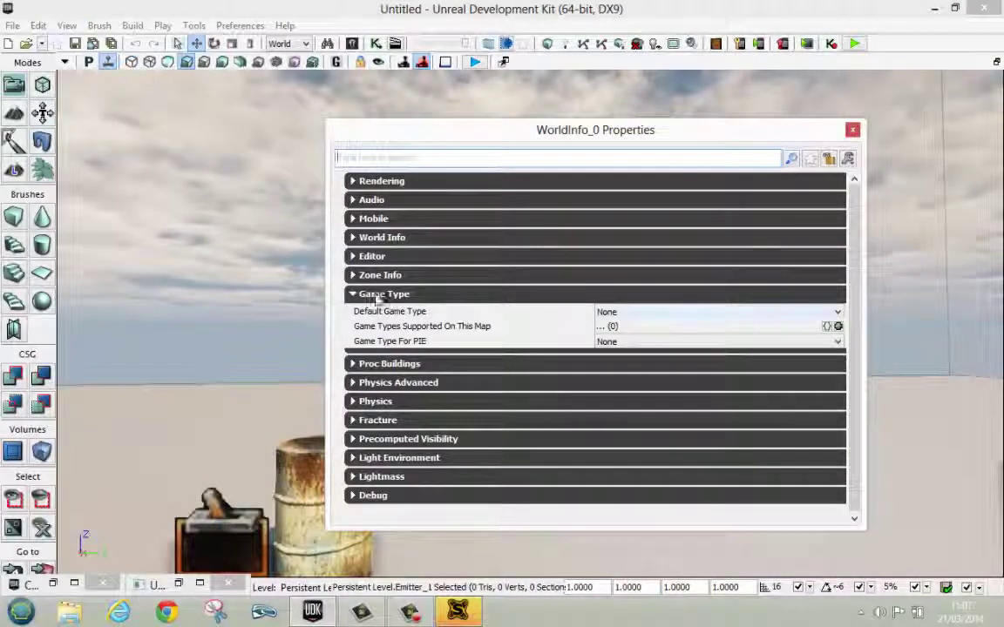
{"action": "left_click", "coordinate": [629, 312]}
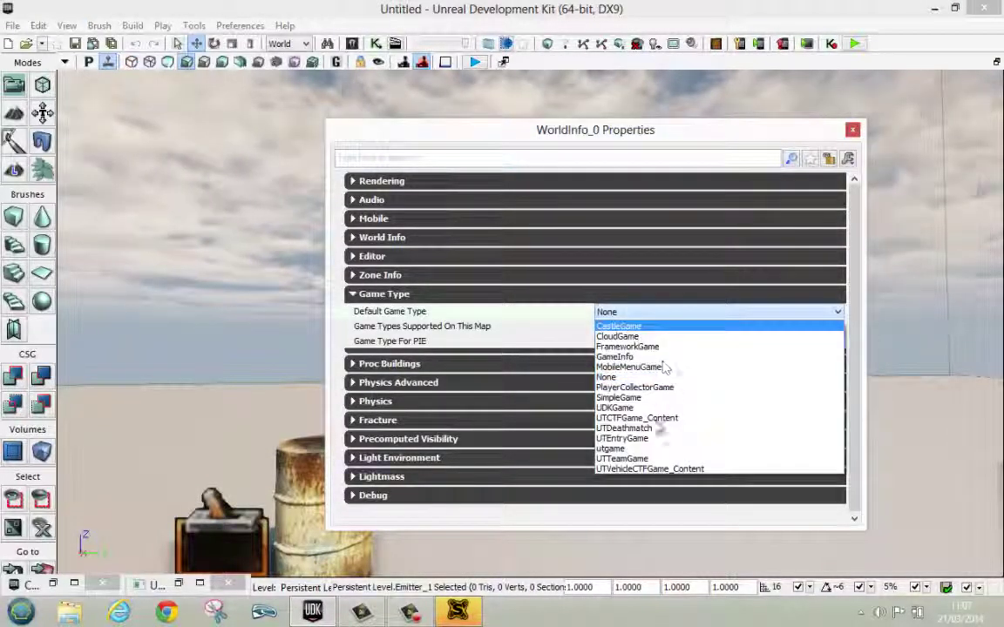
{"action": "left_click", "coordinate": [627, 448]}
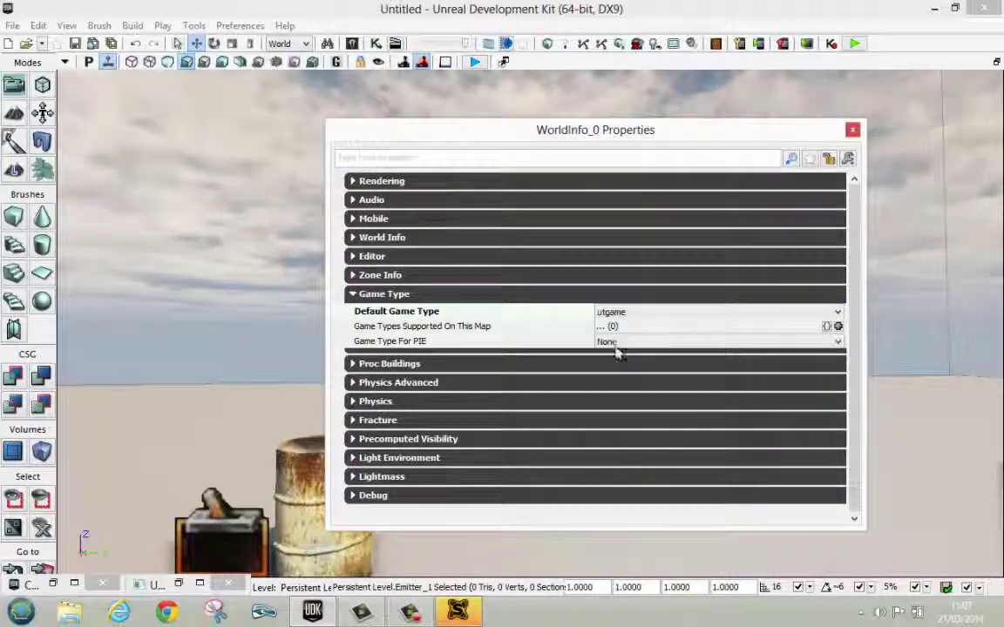
{"action": "left_click", "coordinate": [616, 342]}
{"action": "left_click", "coordinate": [614, 479]}
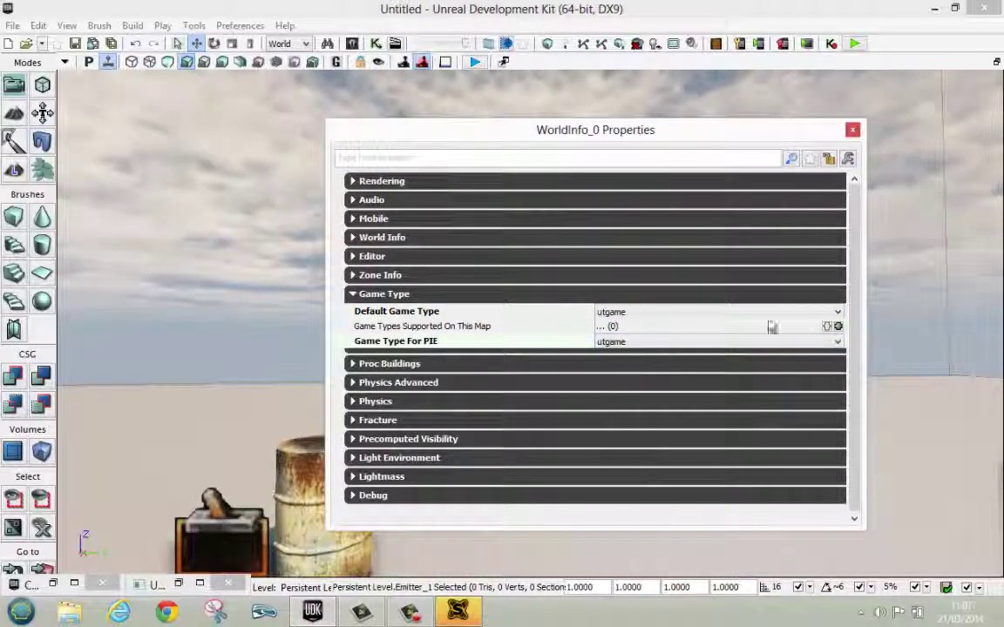
{"action": "left_click", "coordinate": [851, 130]}
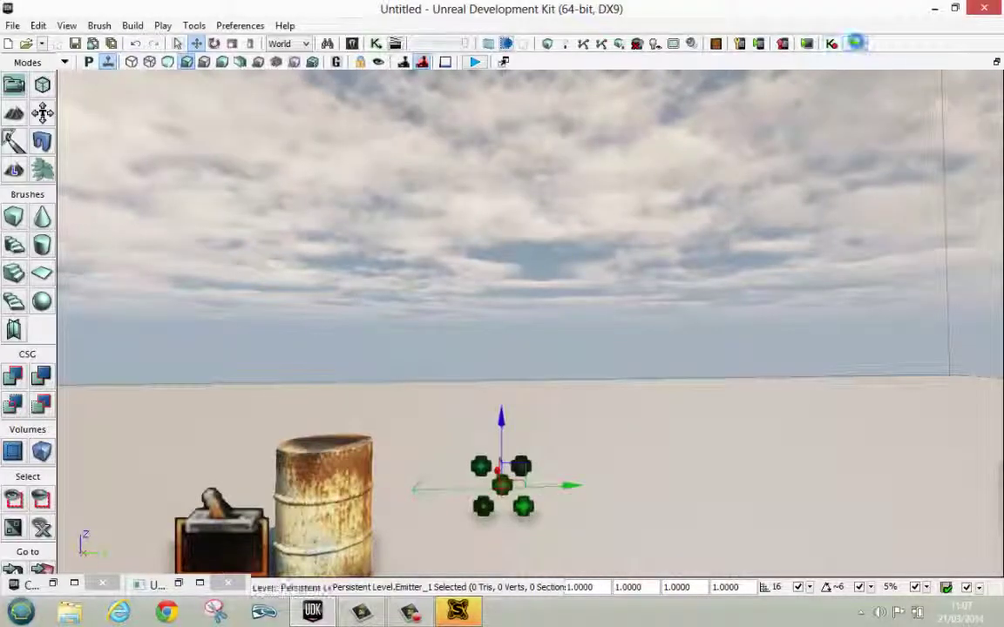
Playtest the level again, walking into the barrel's trigger to check the explosion and health damage, and backing away.
{"action": "left_click", "coordinate": [854, 43]}
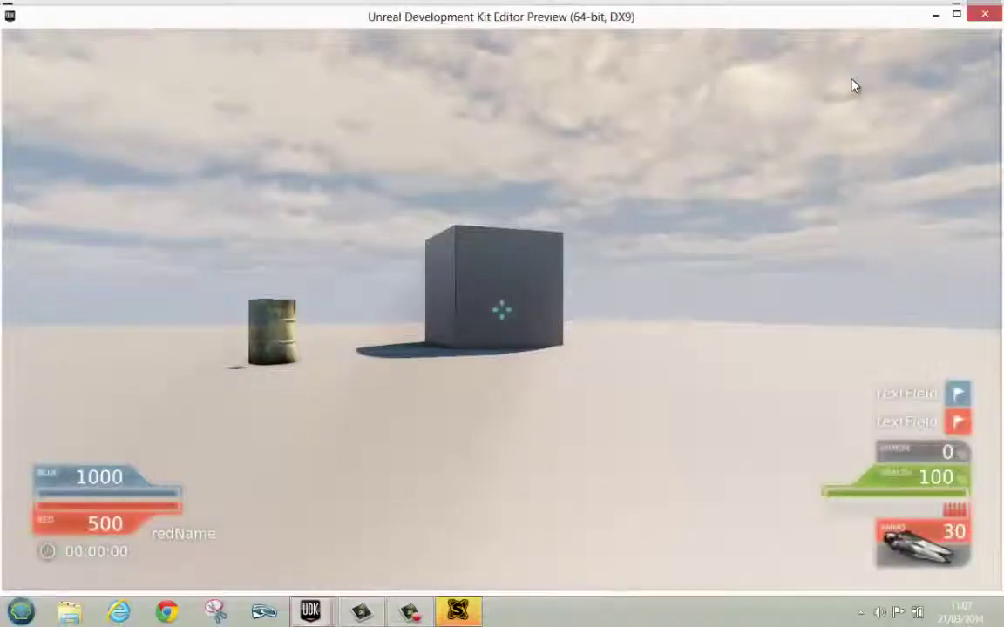
{"action": "key", "text": "w"}
{"action": "key", "text": "a"}
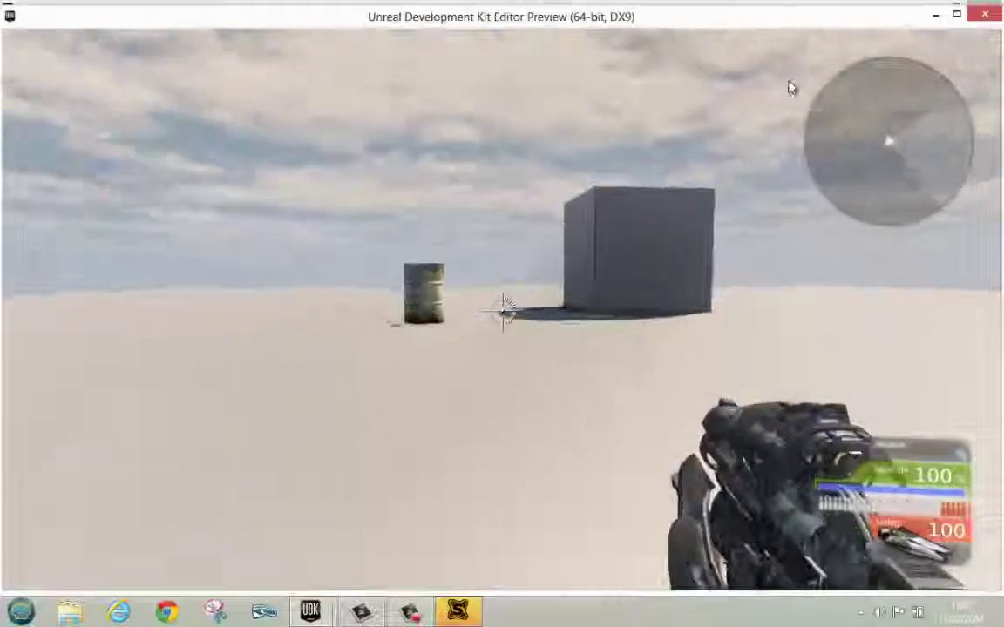
{"action": "key", "text": "w"}
{"action": "key", "text": "a"}
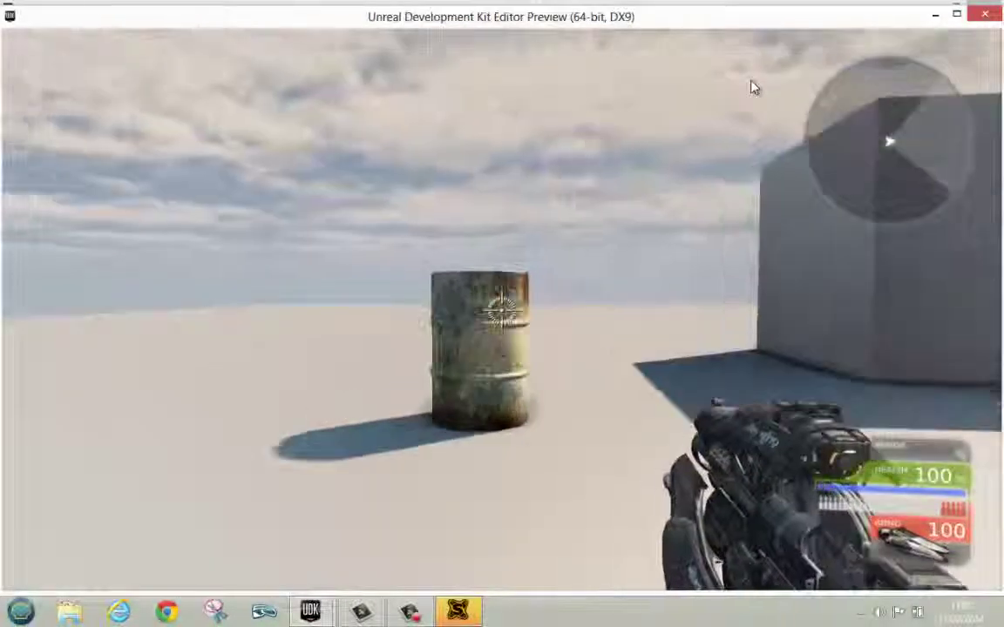
{"action": "key", "text": "w"}
{"action": "key", "text": "a"}
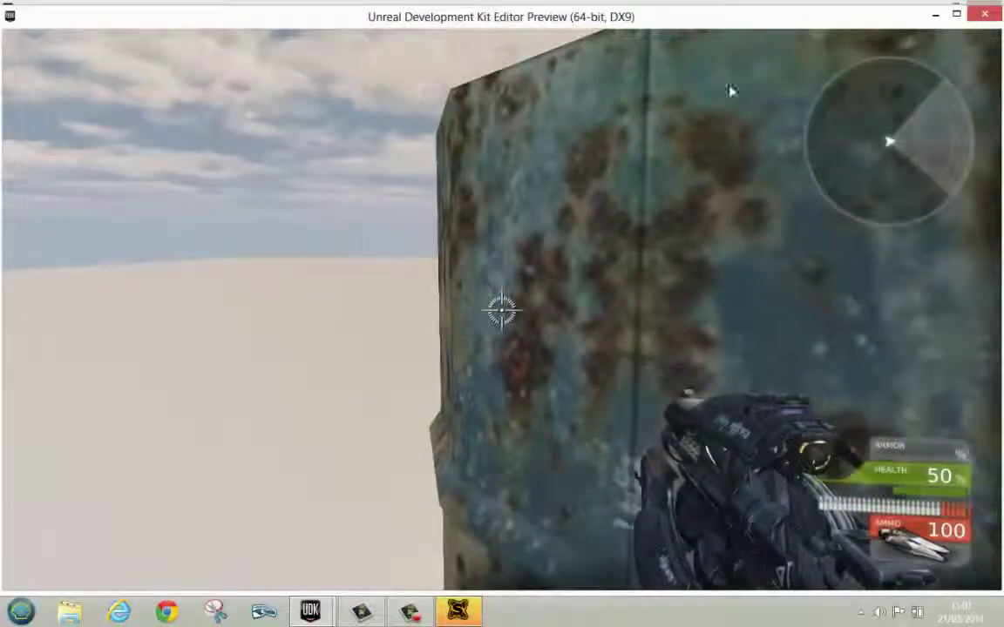
{"action": "key", "text": "a"}
{"action": "key", "text": "s"}
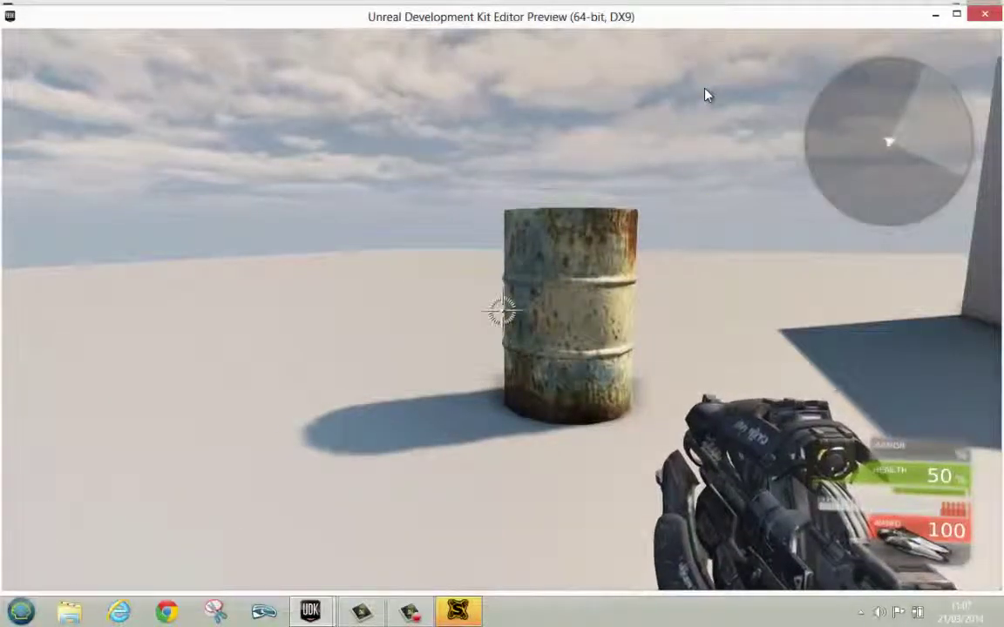
{"action": "mouse_move", "coordinate": [706, 108]}
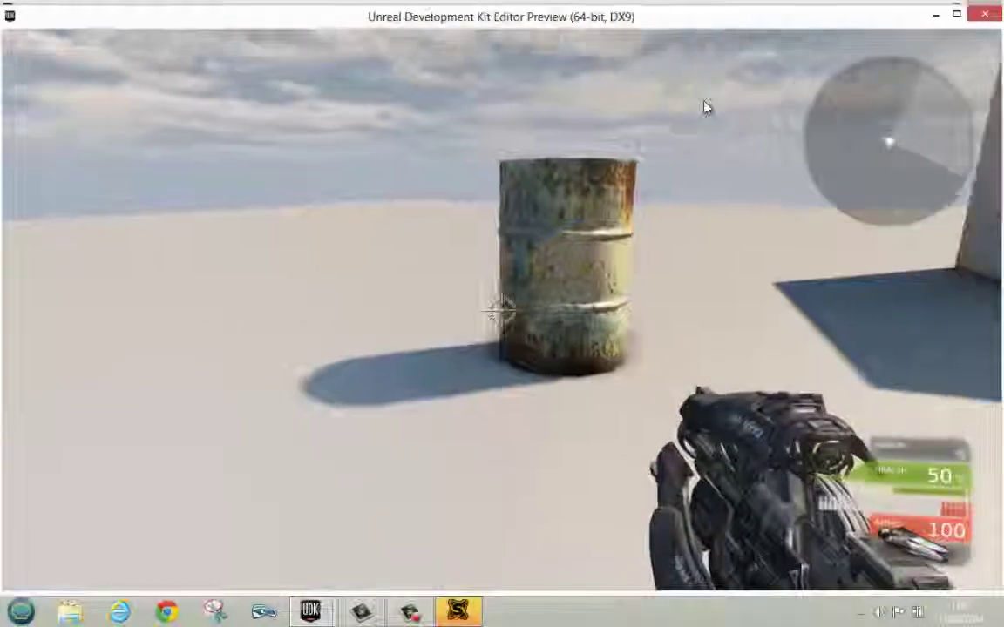